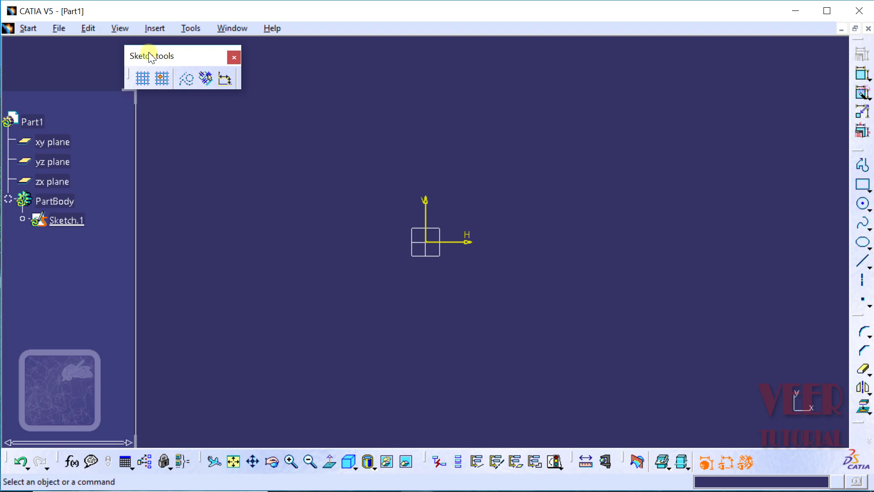
Dock the floating Sketch tools toolbar above the drawing area and turn on geometrical and dimensional constraints.
mouse_move(150, 57)
mouse_down()
mouse_move(168, 45)
mouse_move(224, 59)
mouse_move(287, 59)
mouse_move(366, 29)
mouse_up()
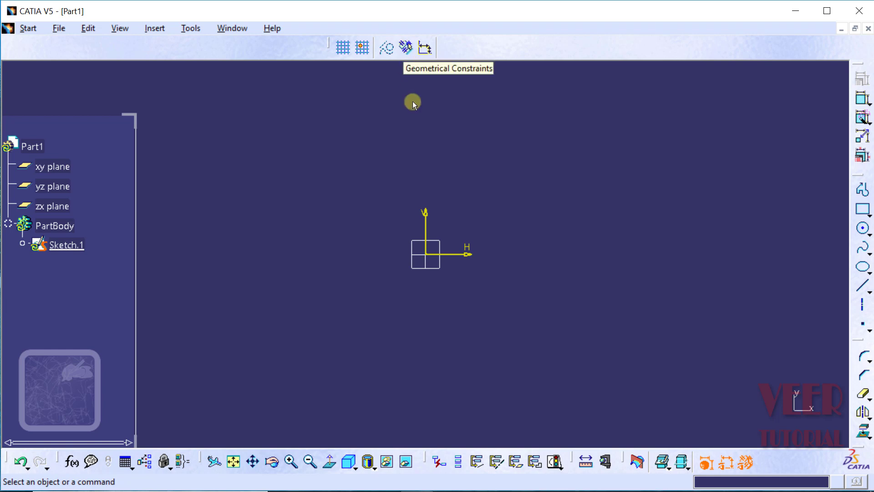
click(408, 49)
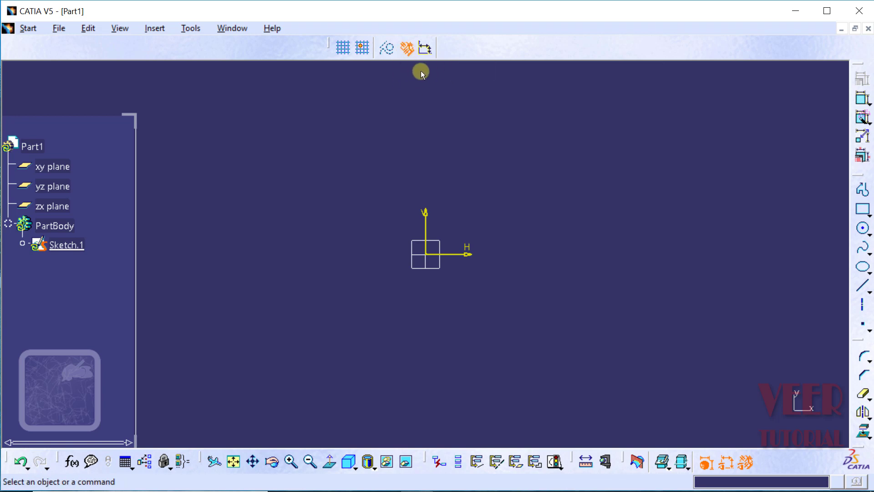
click(426, 51)
Draw a two-point rectangle about 14.5 mm wide and 8.2 mm high to the right of the sketch origin.
click(868, 212)
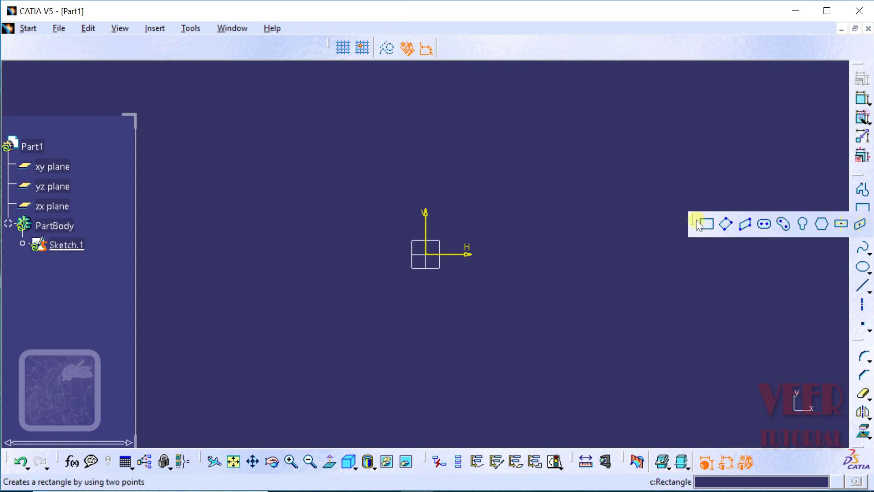
click(709, 223)
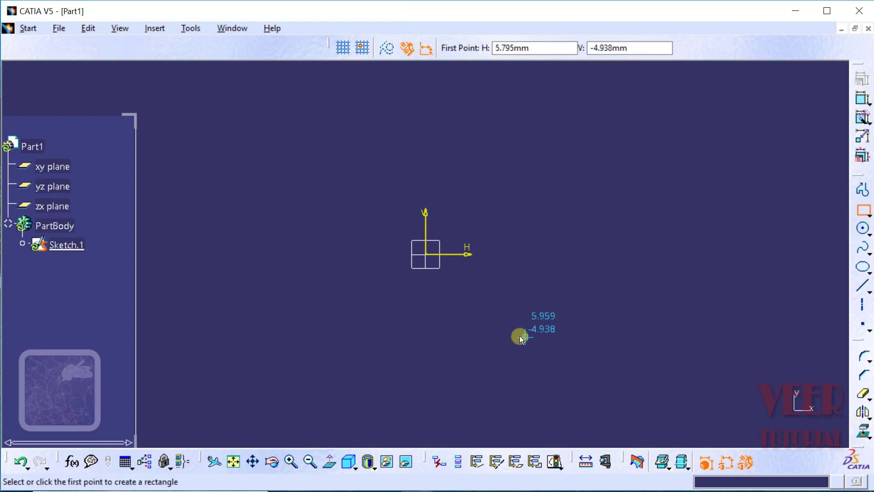
click(495, 329)
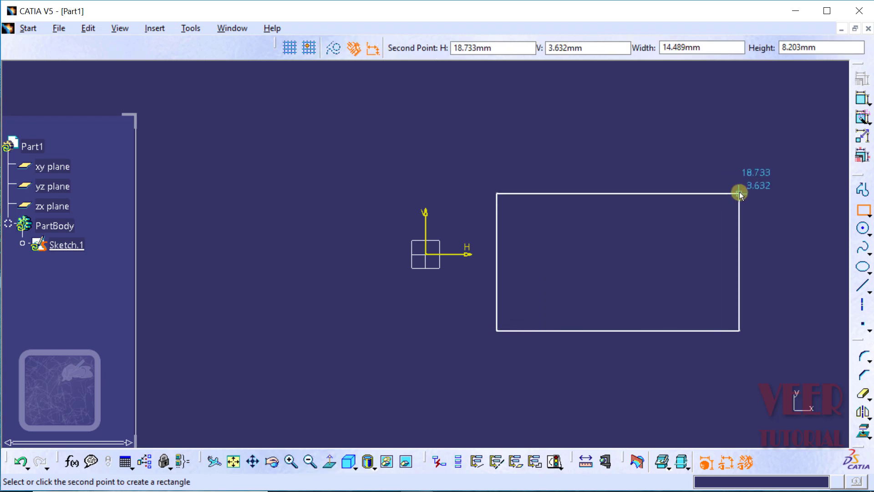
click(739, 193)
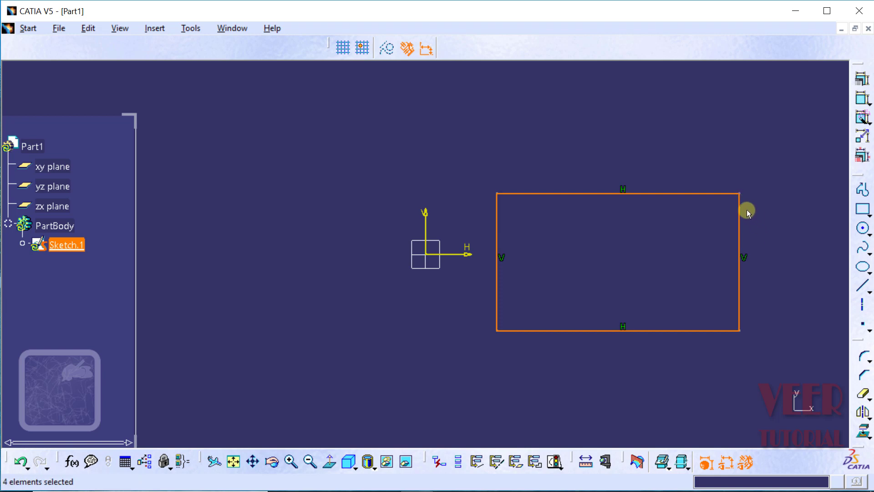
Stretch the rectangle by its upper-right corner, and undo both the stretch and the rectangle.
click(739, 195)
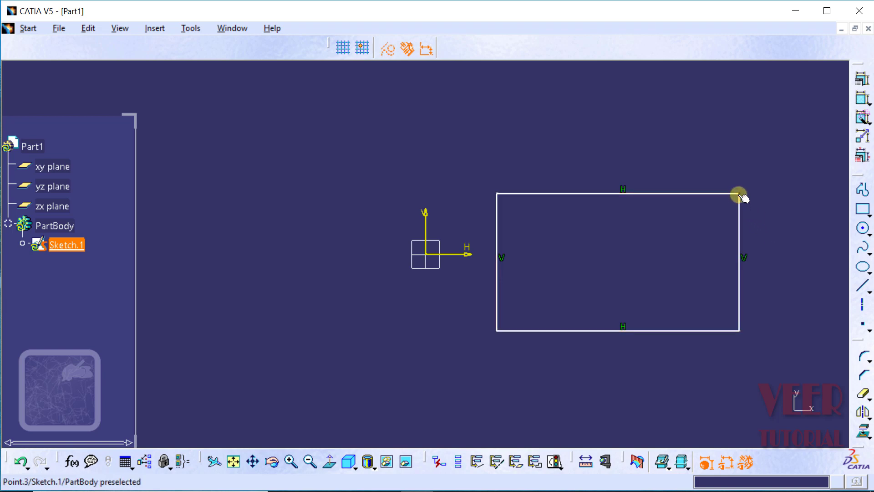
drag(738, 195, 759, 193)
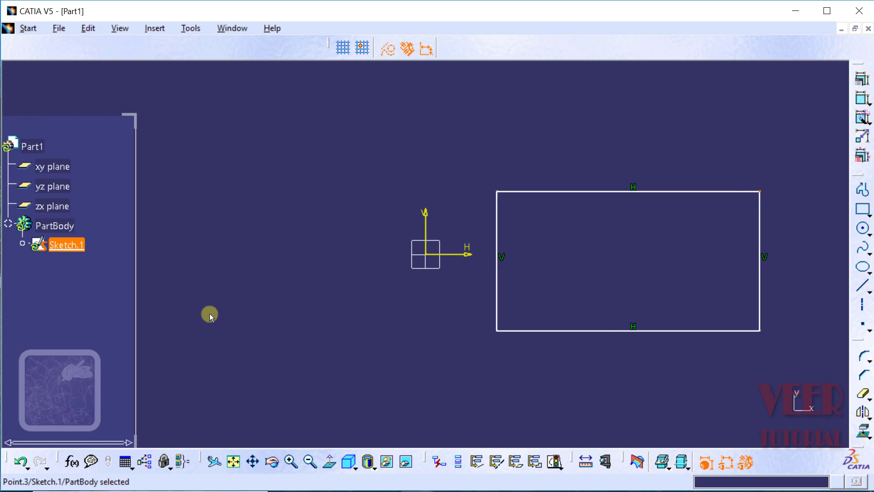
click(21, 463)
click(20, 463)
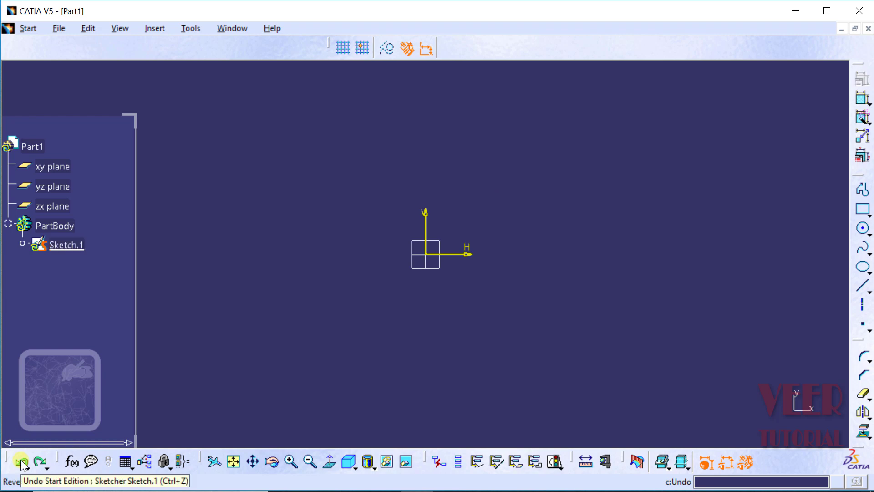
Turn off geometrical and dimensional constraints and draw a two-point rectangle about 15.6 mm by 8.7 mm to the right of the origin.
click(406, 47)
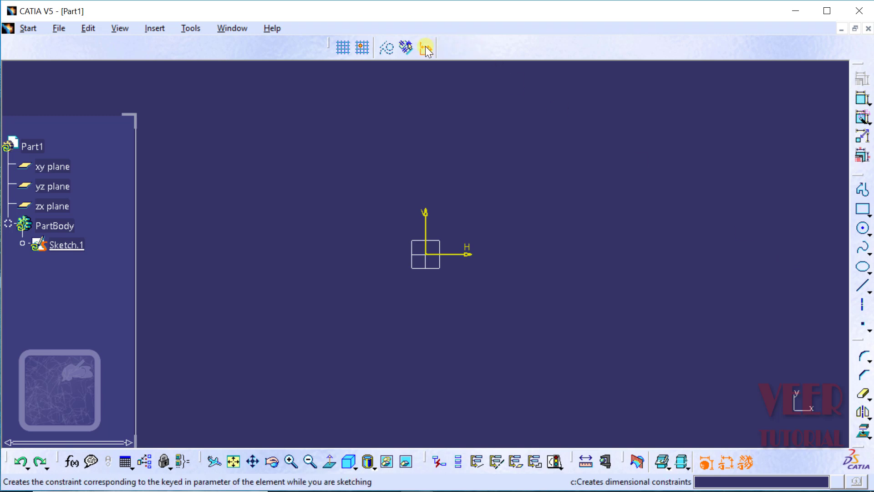
click(426, 49)
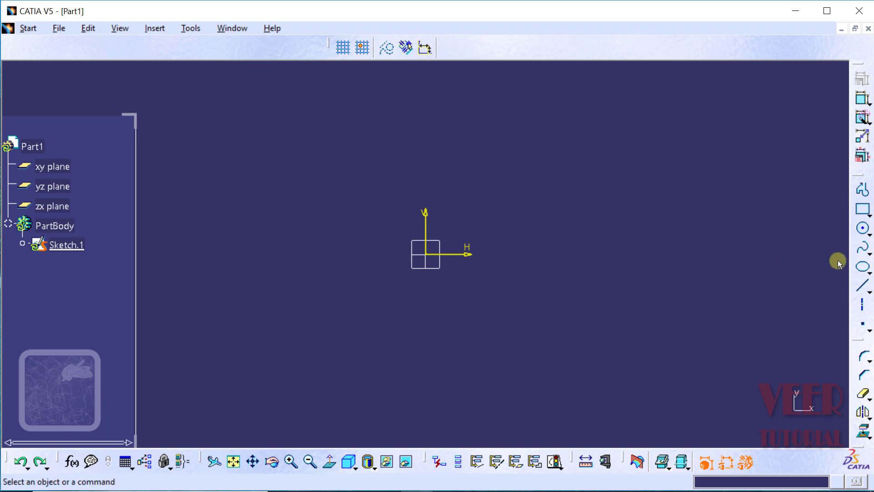
click(866, 211)
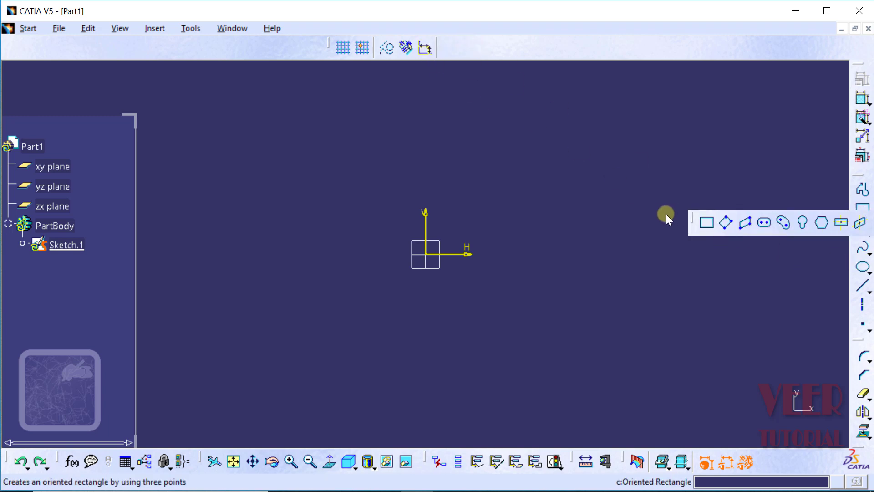
click(711, 222)
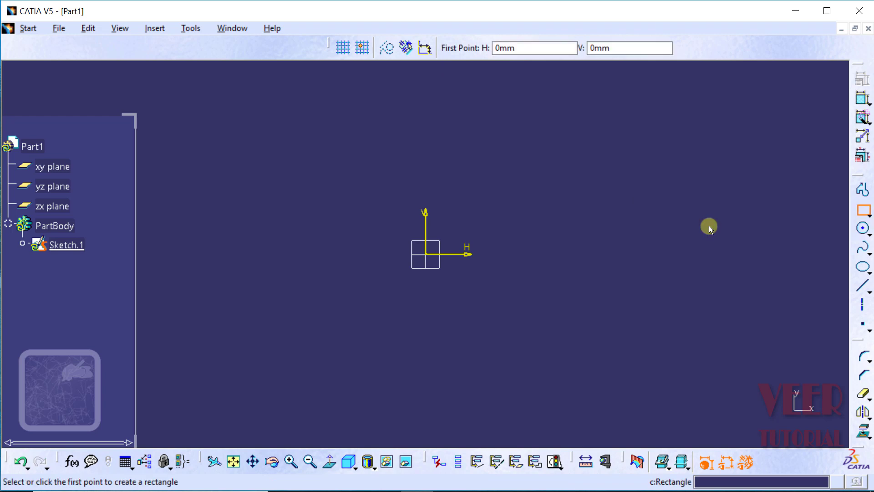
click(528, 311)
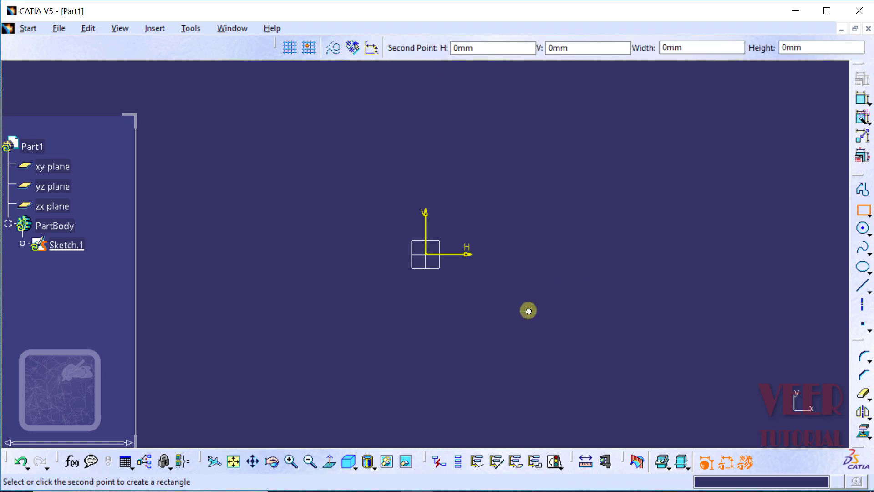
click(790, 167)
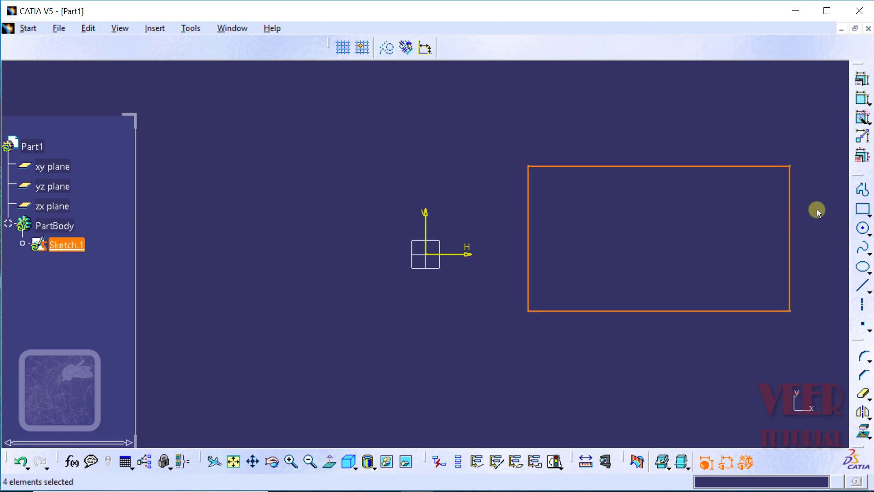
click(686, 374)
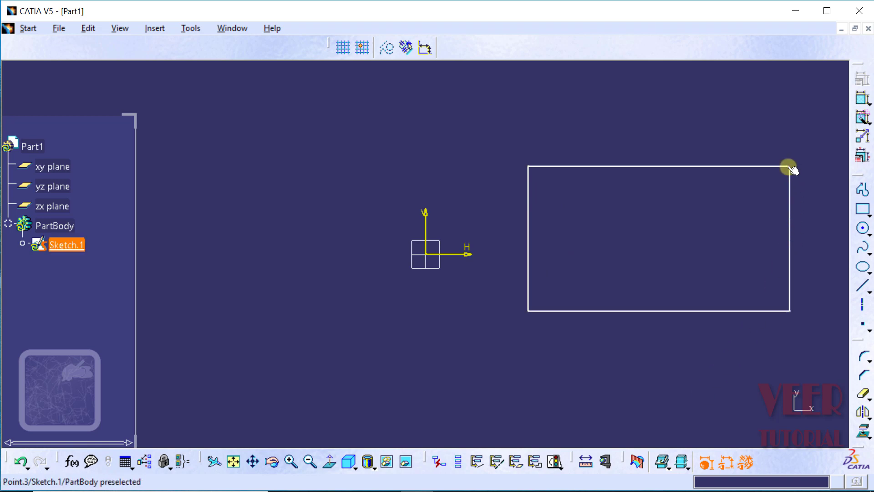
Move the rectangle's two upper corners slightly out of square, and undo both moves.
mouse_move(788, 166)
mouse_down()
mouse_move(729, 154)
mouse_move(682, 224)
mouse_move(695, 205)
mouse_move(796, 172)
mouse_move(743, 211)
mouse_move(721, 210)
mouse_move(785, 143)
mouse_move(800, 189)
mouse_move(792, 152)
mouse_move(788, 169)
mouse_up()
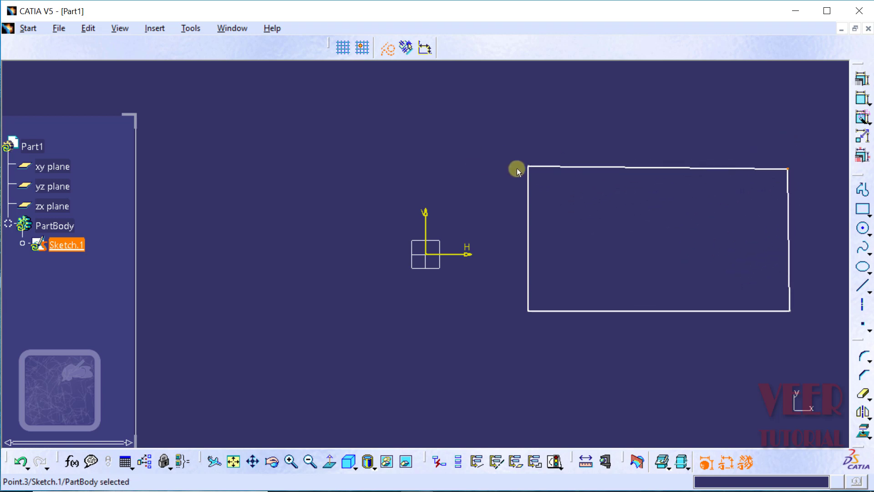
mouse_move(529, 167)
mouse_down()
mouse_move(580, 219)
mouse_move(533, 158)
mouse_move(375, 133)
mouse_move(614, 170)
mouse_move(532, 174)
mouse_up()
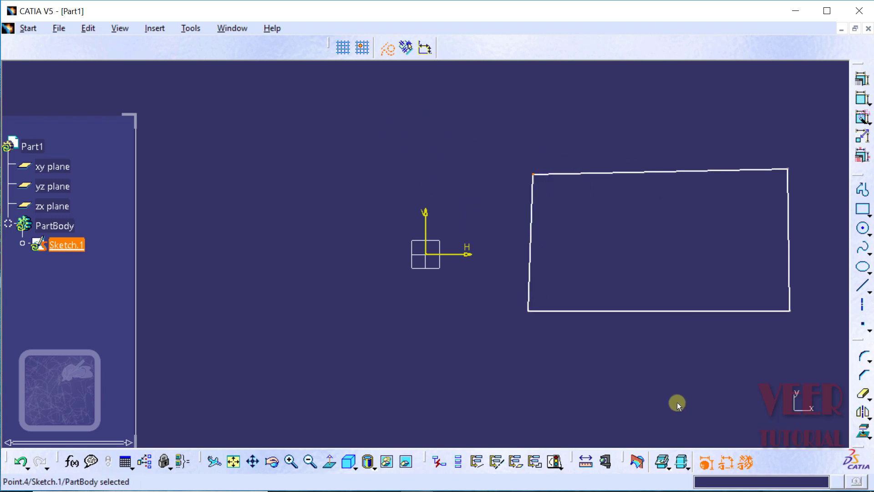
click(22, 463)
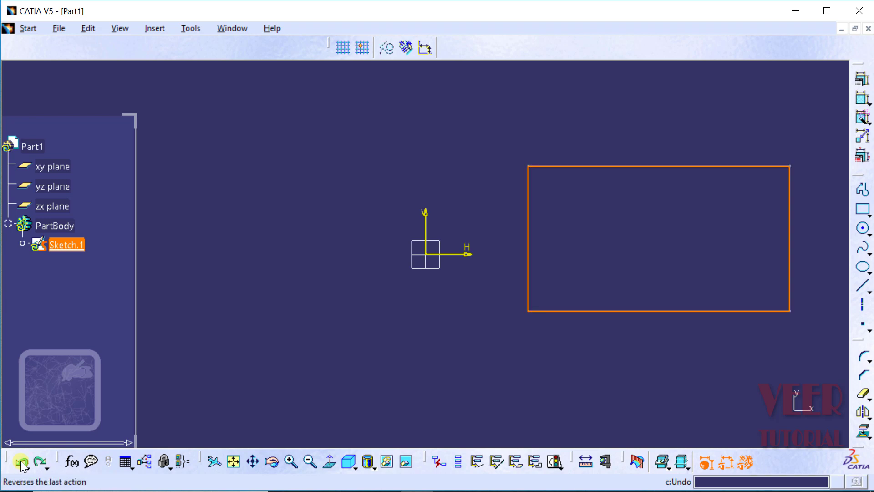
click(542, 358)
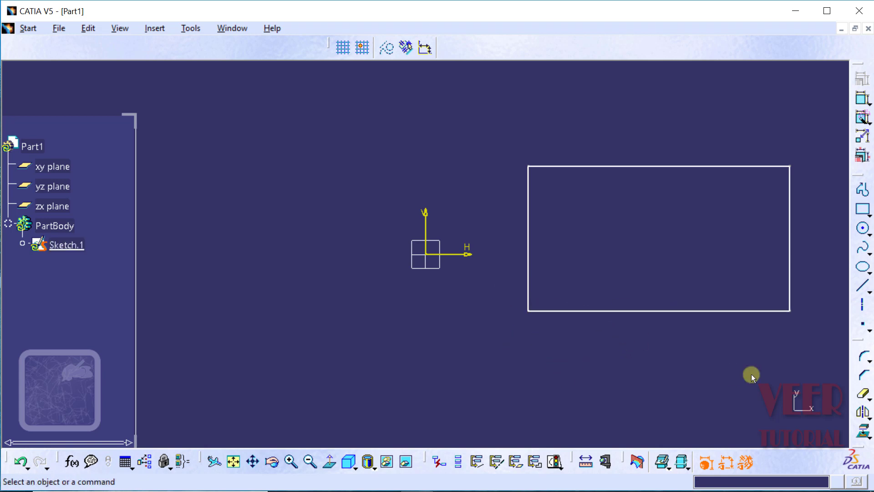
Dimension the lengths of the rectangle's bottom edge and left edge, placing each dimension outside the shape.
click(865, 106)
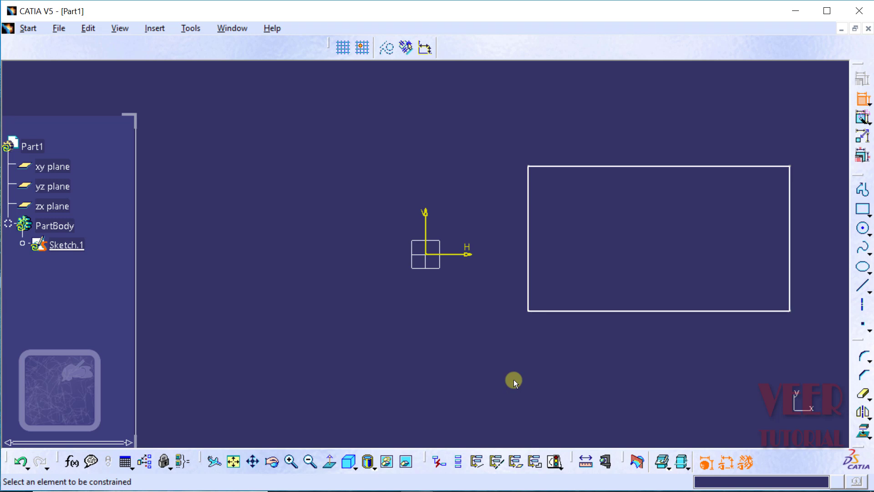
click(661, 311)
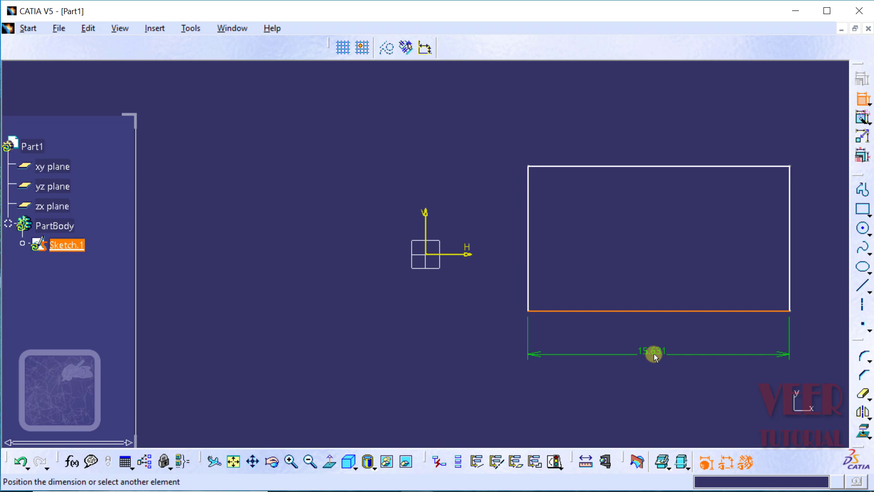
click(659, 367)
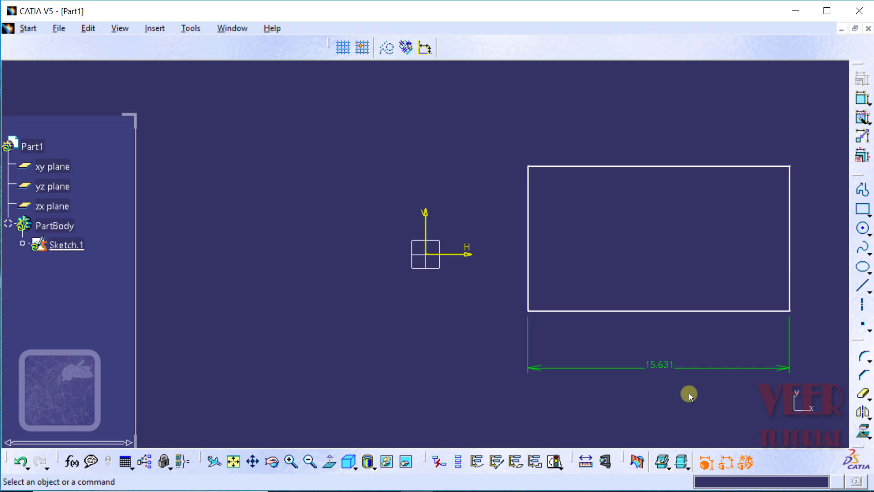
click(862, 98)
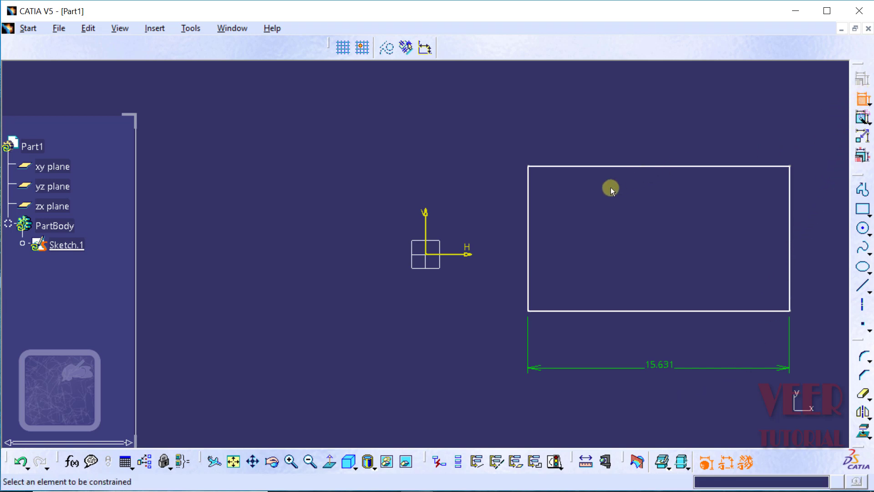
click(529, 231)
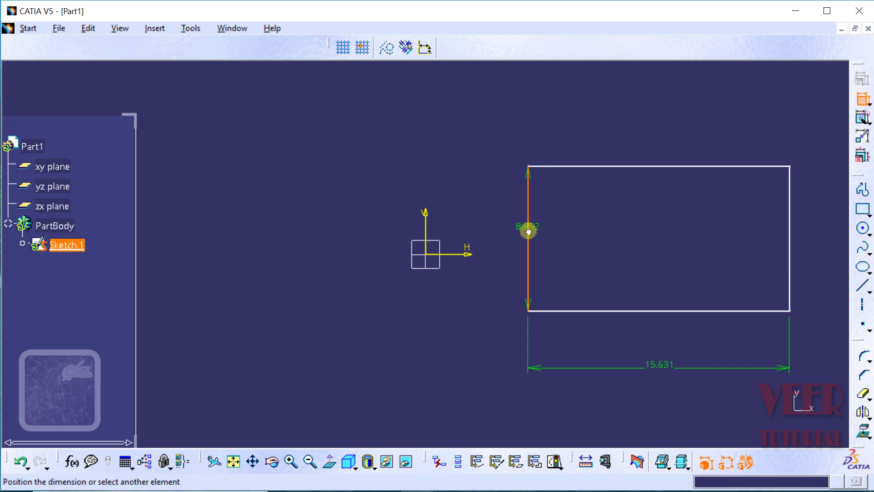
click(484, 240)
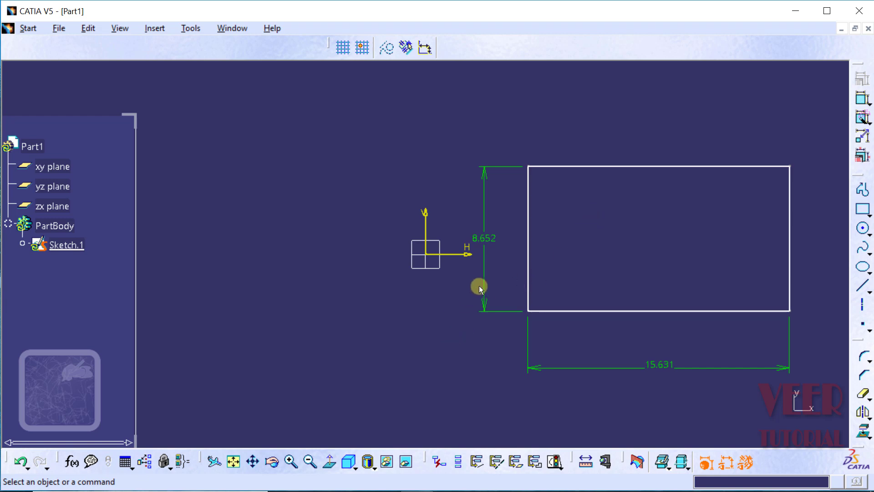
Set the length constraint of the rectangle's left edge to 10 mm.
double_click(486, 238)
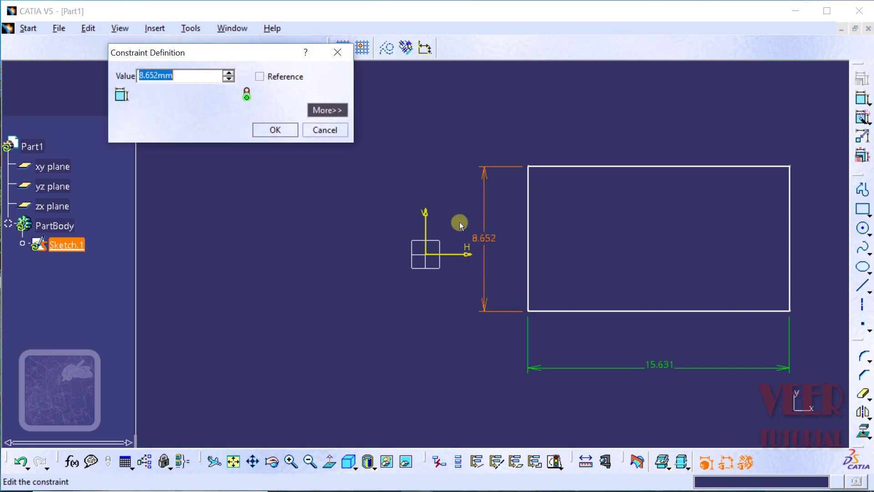
drag(211, 47, 252, 170)
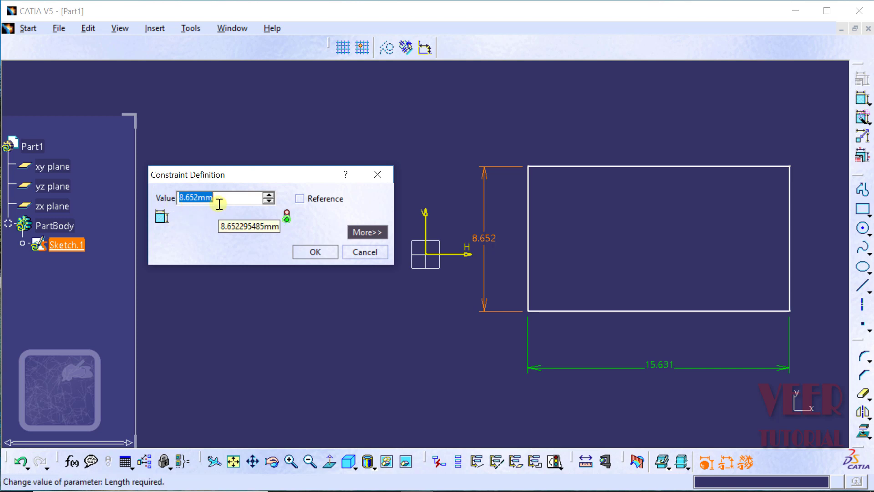
text(10)
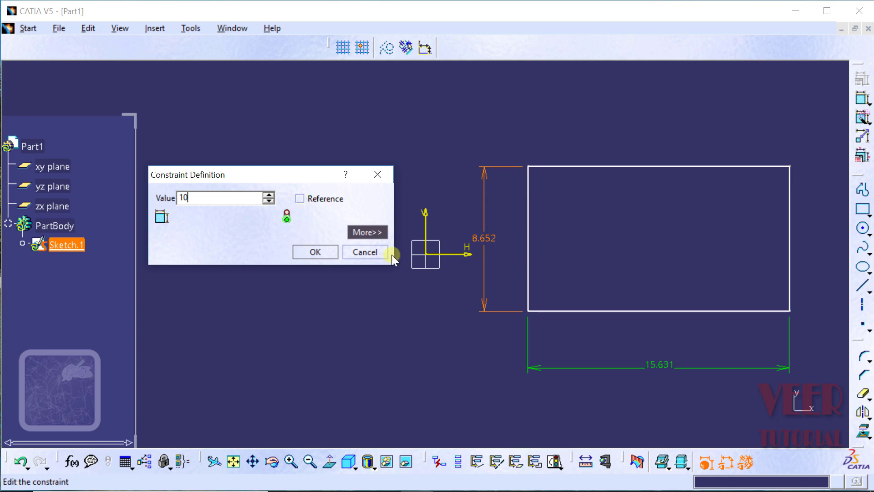
click(366, 232)
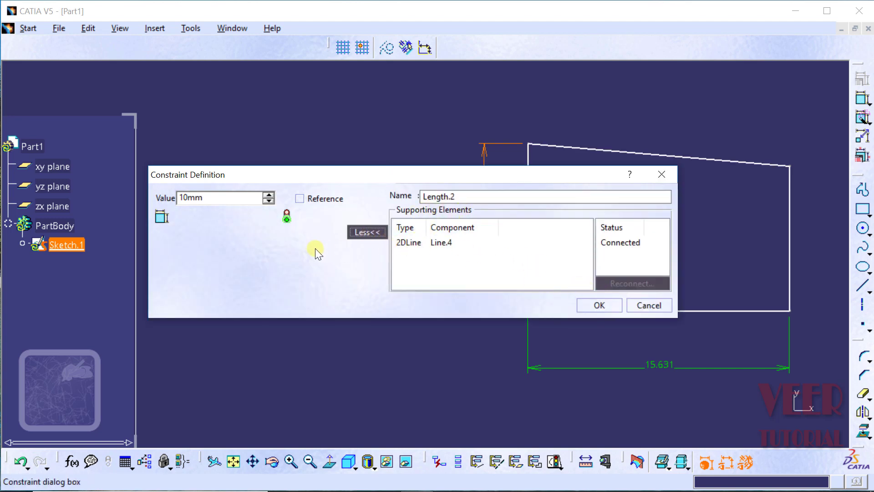
click(366, 232)
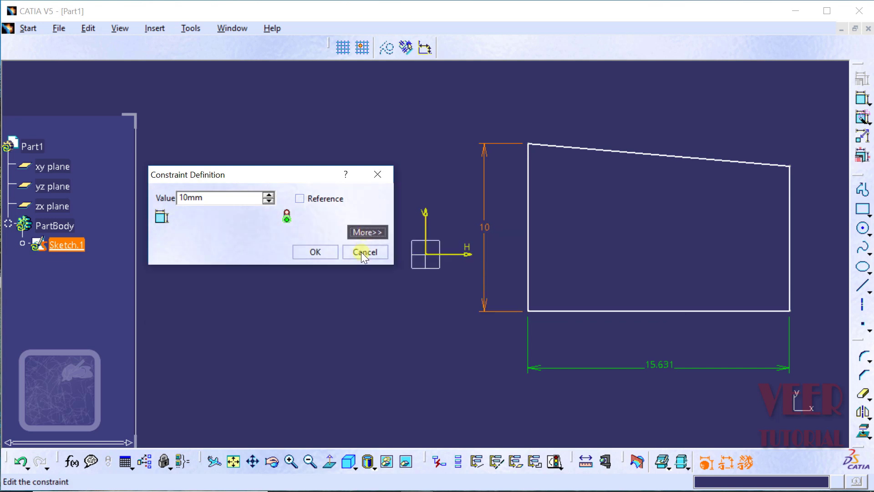
click(315, 251)
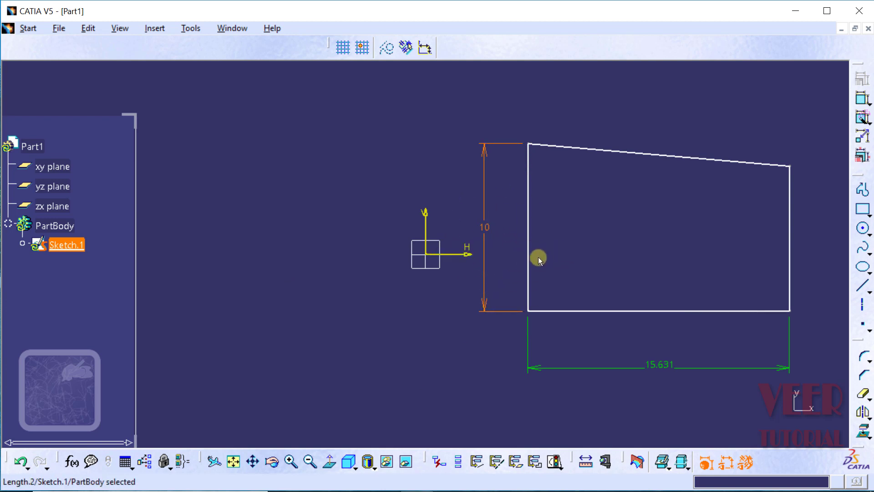
click(386, 331)
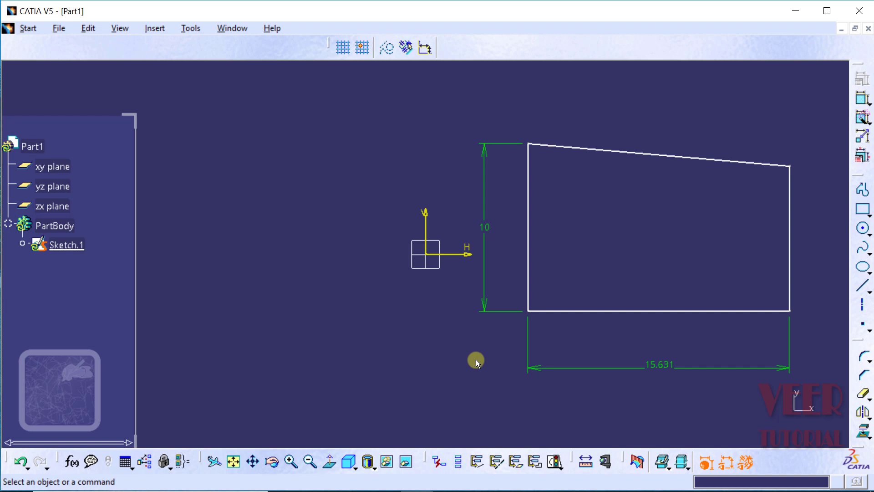
Set the length constraint of the bottom edge to 15 mm.
double_click(659, 366)
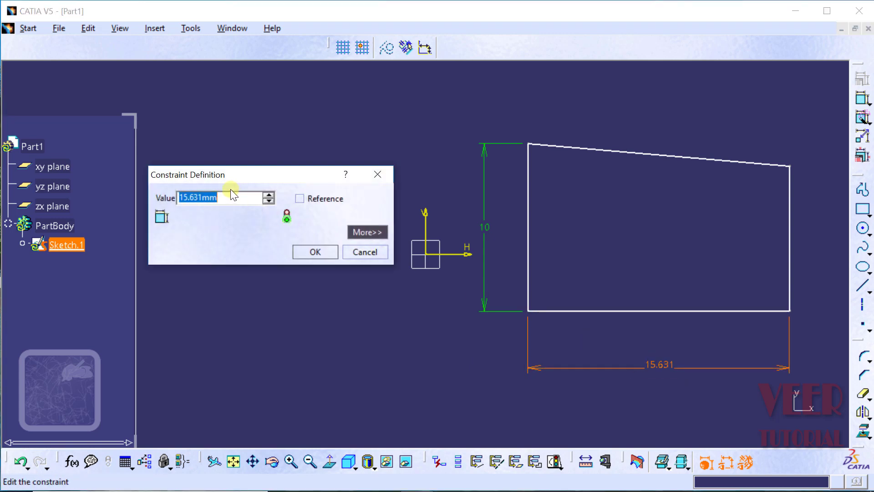
text(15)
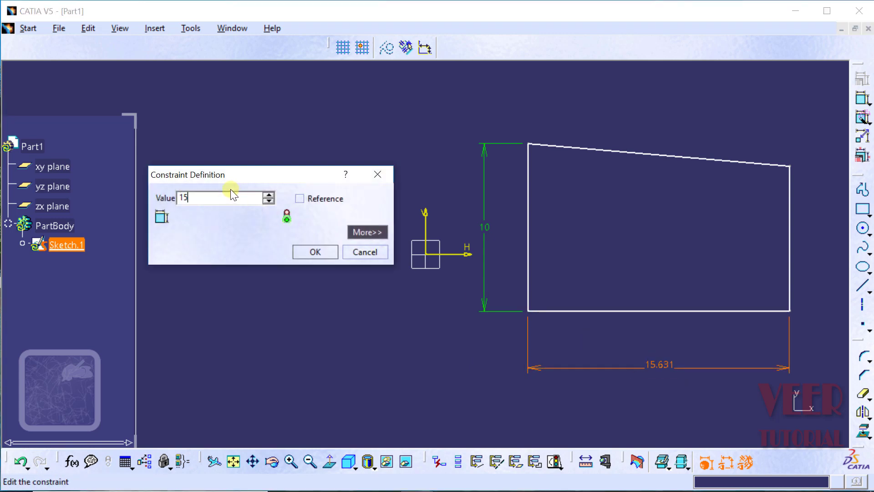
click(320, 250)
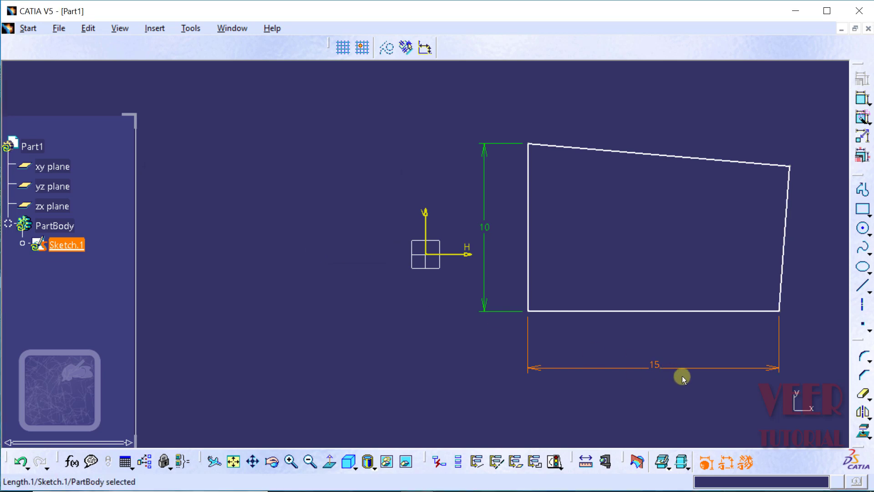
click(604, 401)
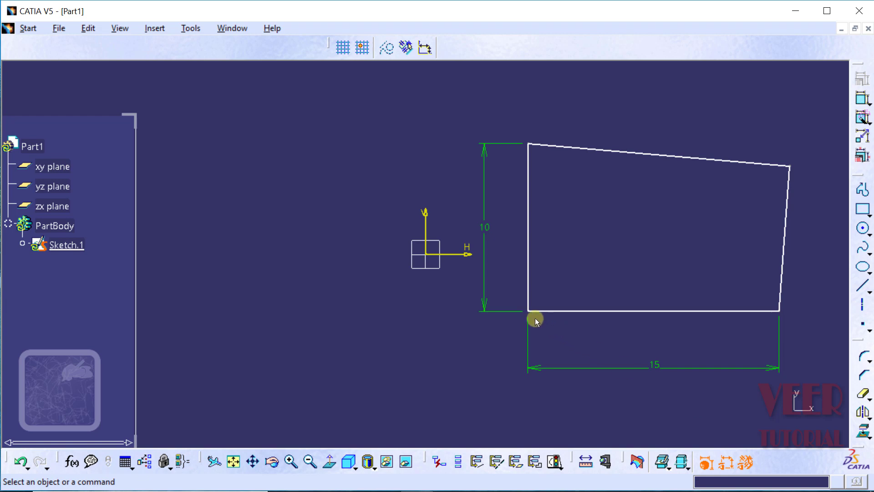
Move the shape's lower-left corner to two different places, and undo both moves along with the two earlier length changes.
mouse_move(528, 311)
mouse_down()
mouse_move(441, 341)
mouse_move(513, 316)
mouse_move(448, 316)
mouse_move(323, 285)
mouse_move(236, 240)
mouse_move(343, 266)
mouse_move(511, 253)
mouse_move(529, 281)
mouse_move(493, 303)
mouse_move(330, 339)
mouse_up()
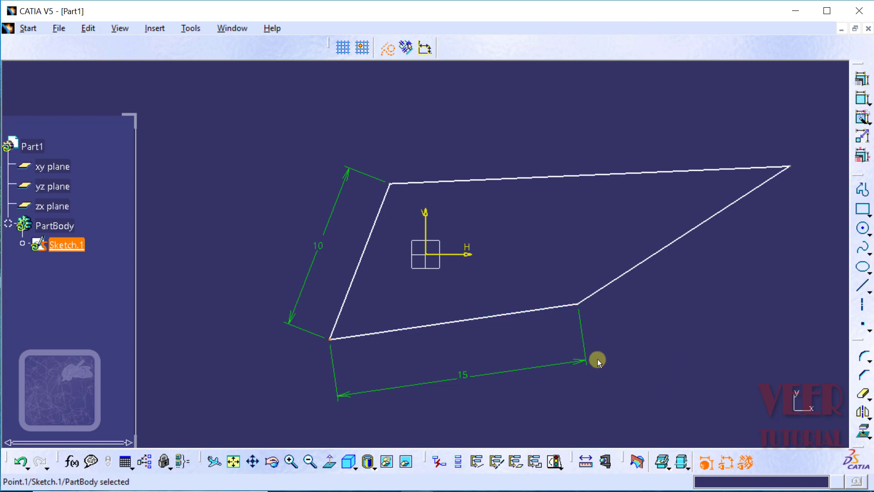
mouse_move(329, 339)
mouse_down()
mouse_move(355, 338)
mouse_move(454, 387)
mouse_move(447, 389)
mouse_up()
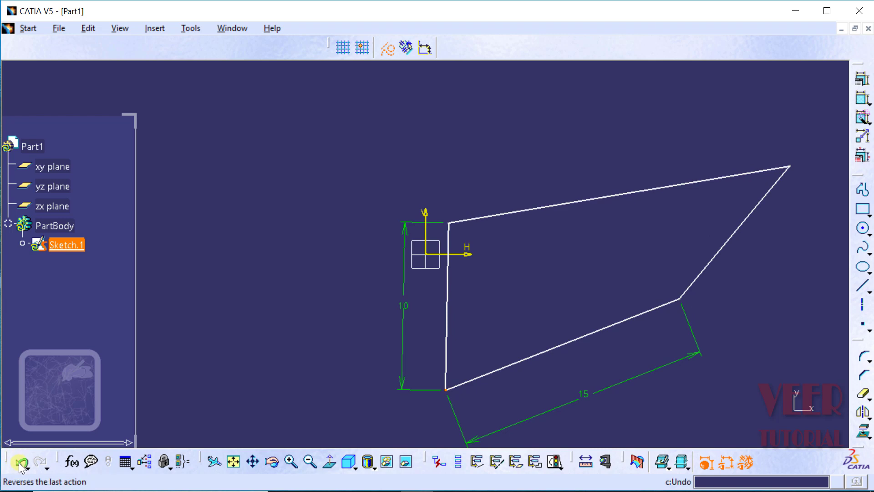
click(20, 463)
click(20, 463)
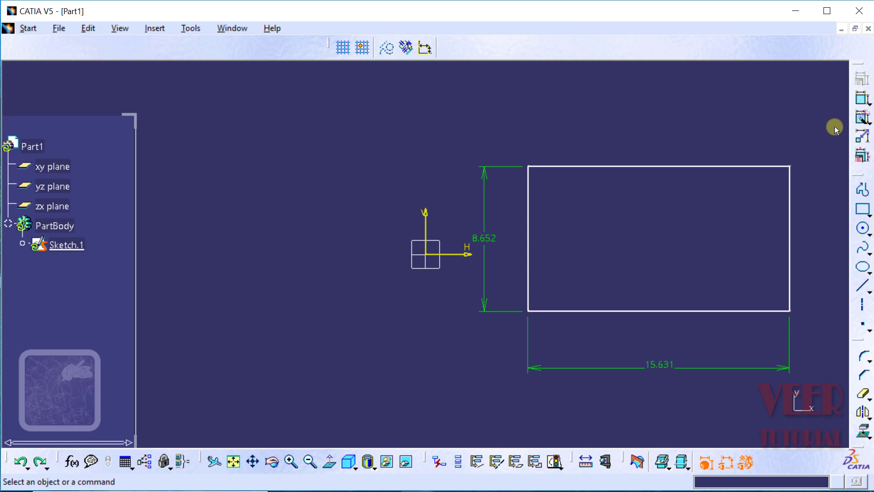
Dimension the diagonal distance between the rectangle's lower-left and upper-right corners, placing it above the shape, and undo that dimension.
click(863, 100)
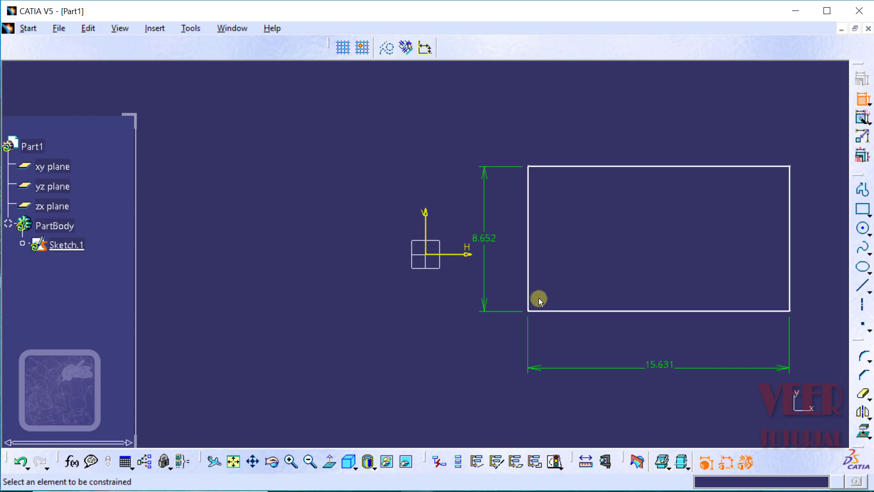
click(790, 167)
click(531, 314)
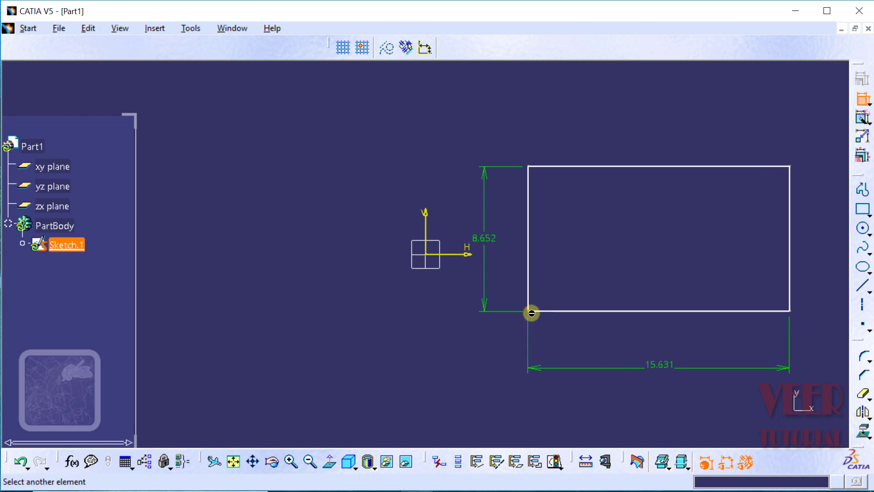
click(789, 167)
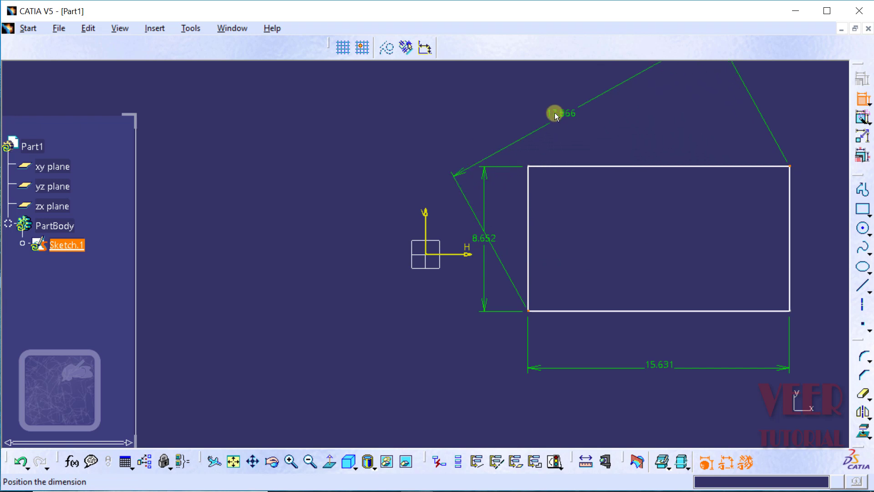
click(553, 111)
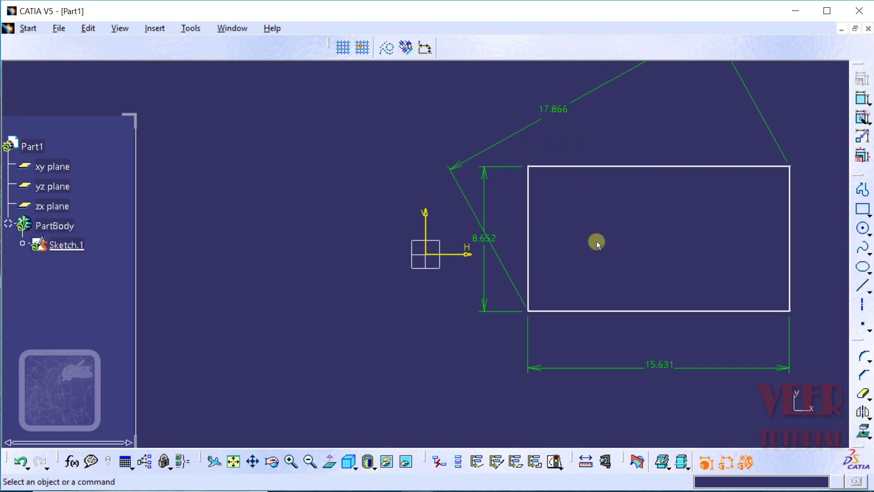
click(252, 461)
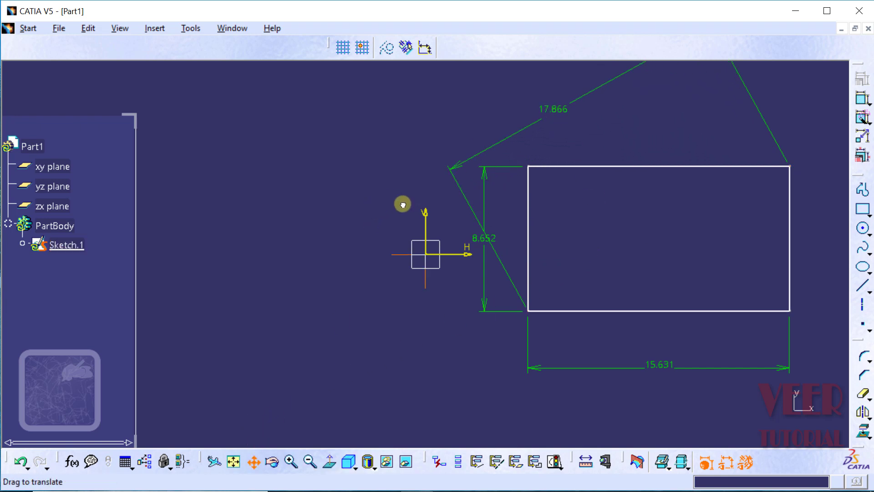
mouse_move(400, 203)
mouse_down()
mouse_move(202, 243)
mouse_move(208, 230)
mouse_up()
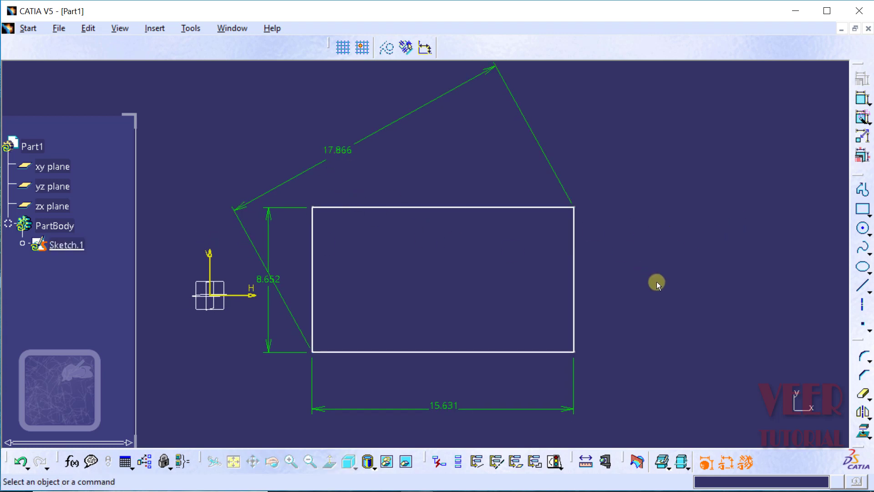
click(19, 462)
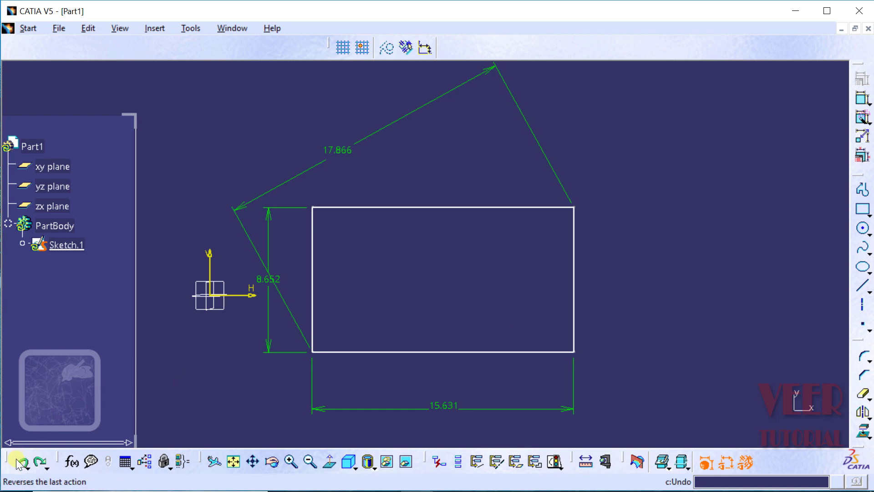
click(18, 461)
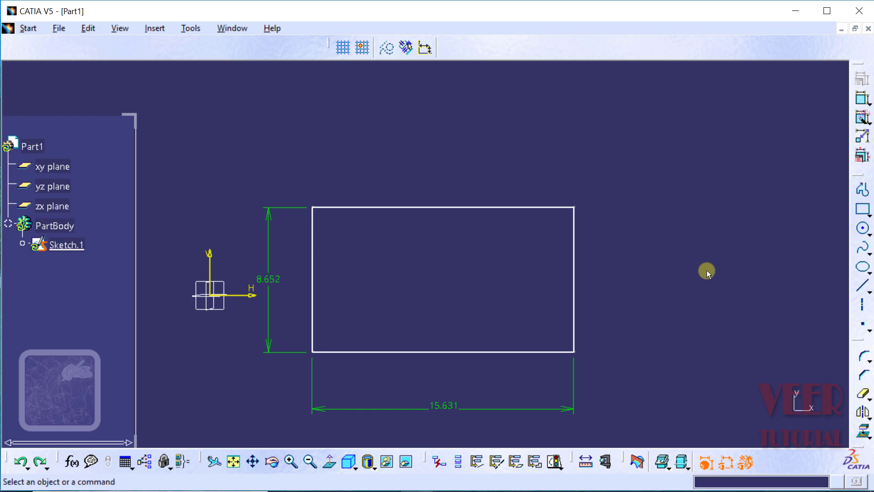
Draw a diagonal line from the rectangle's lower-left corner to its upper-right corner.
click(865, 288)
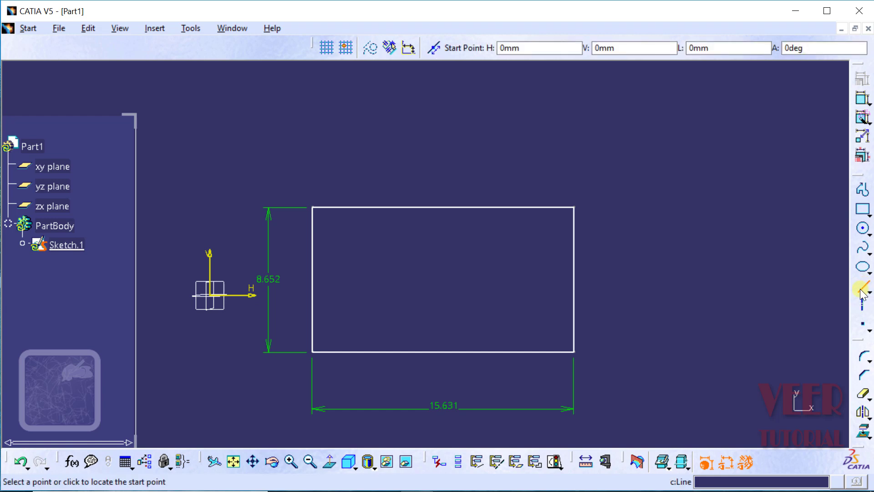
click(312, 351)
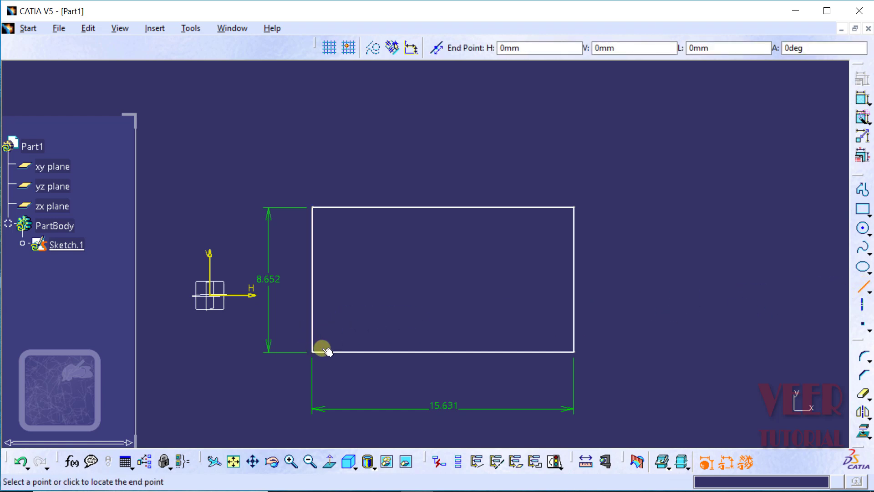
click(573, 208)
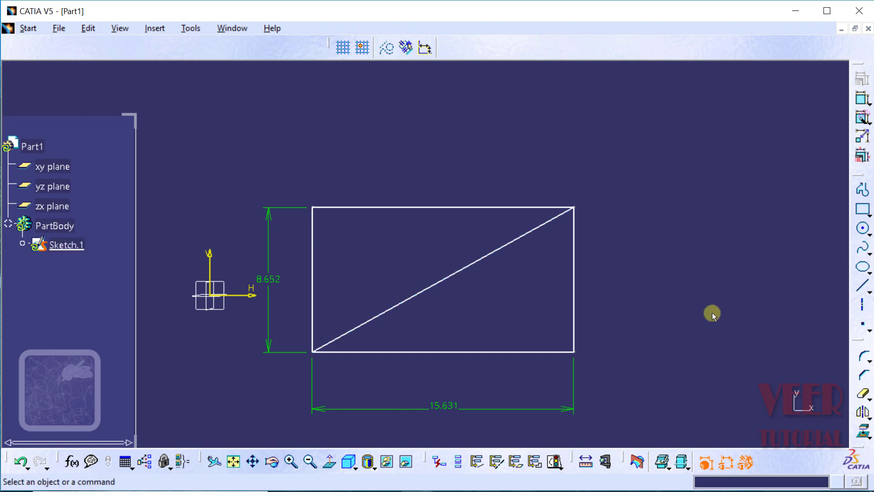
Dimension the angle between the rectangle's bottom edge and the diagonal line, placing it inside the shape.
click(862, 101)
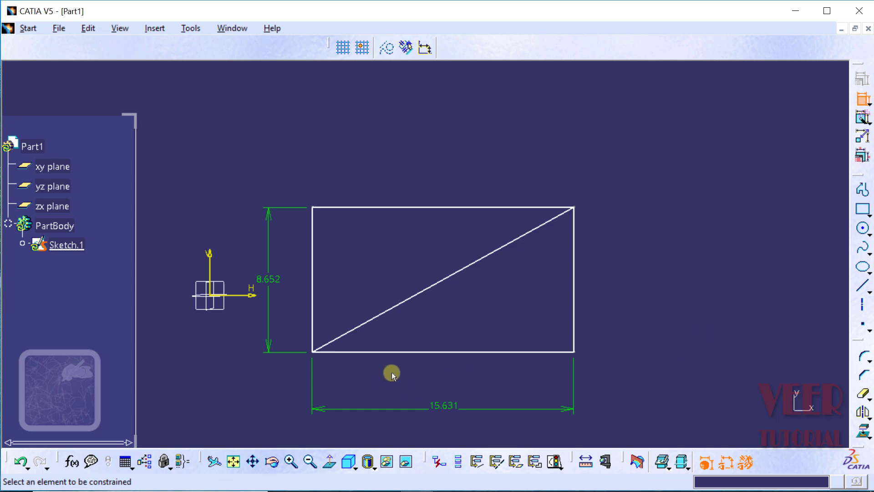
click(397, 352)
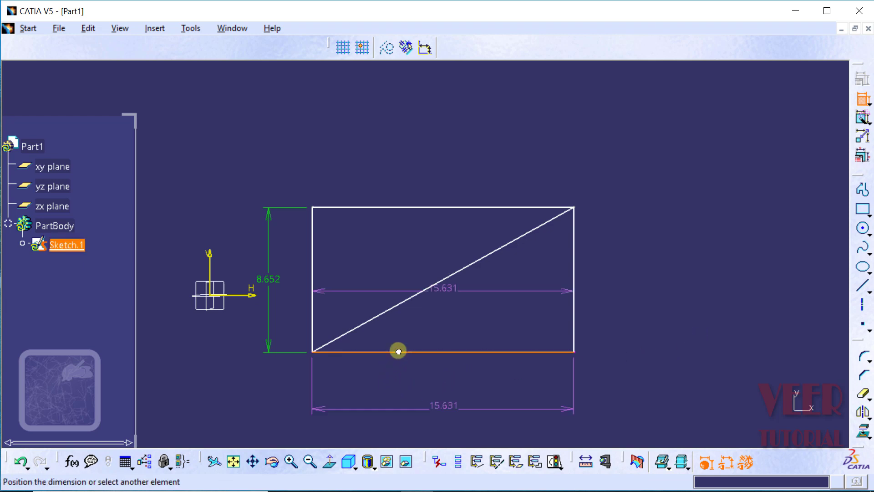
click(400, 305)
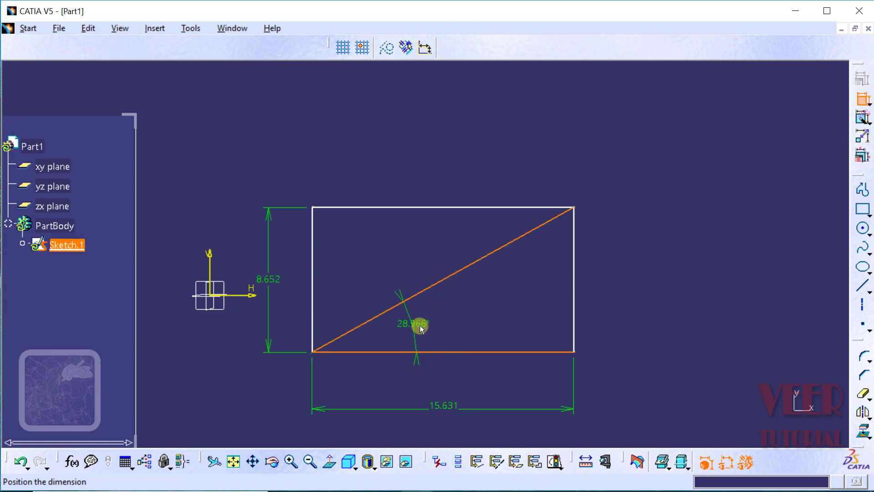
click(421, 328)
click(666, 312)
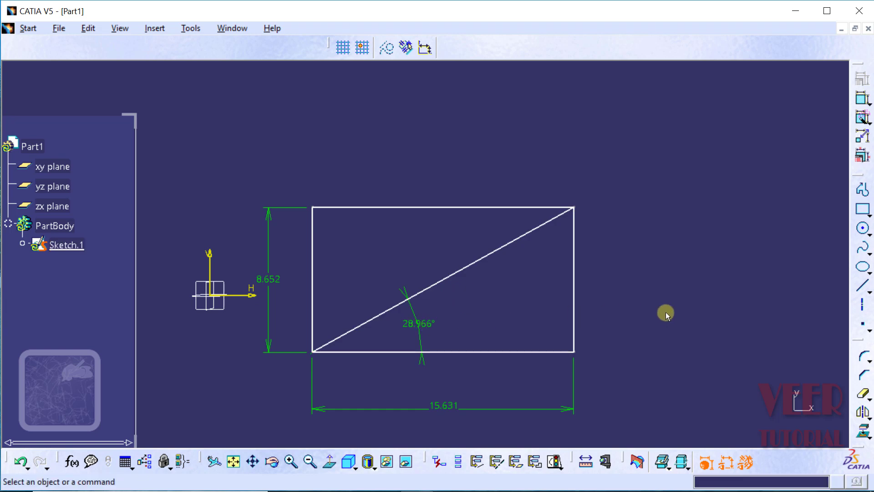
Open the angle constraint's definition and examine its name, its supporting elements and their status.
double_click(428, 323)
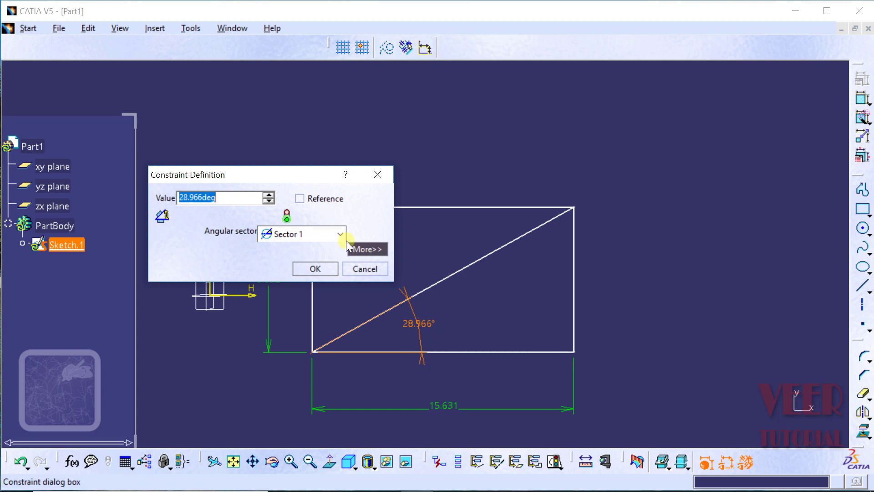
click(360, 250)
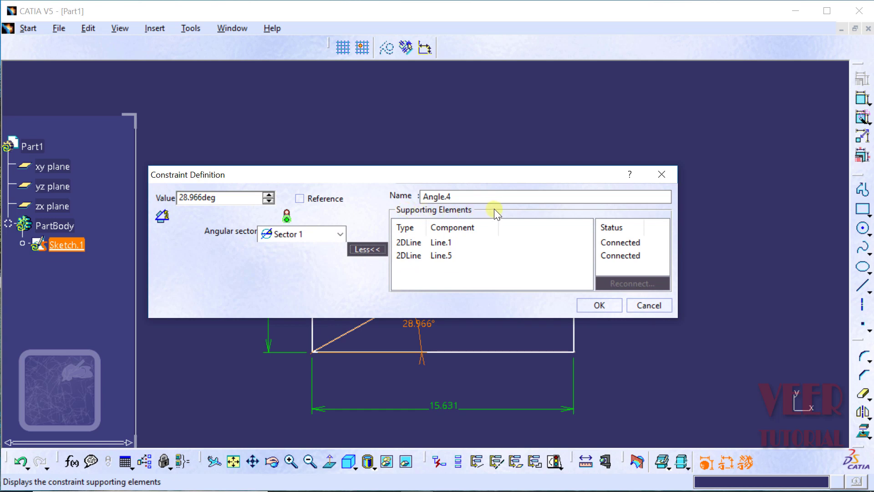
click(446, 242)
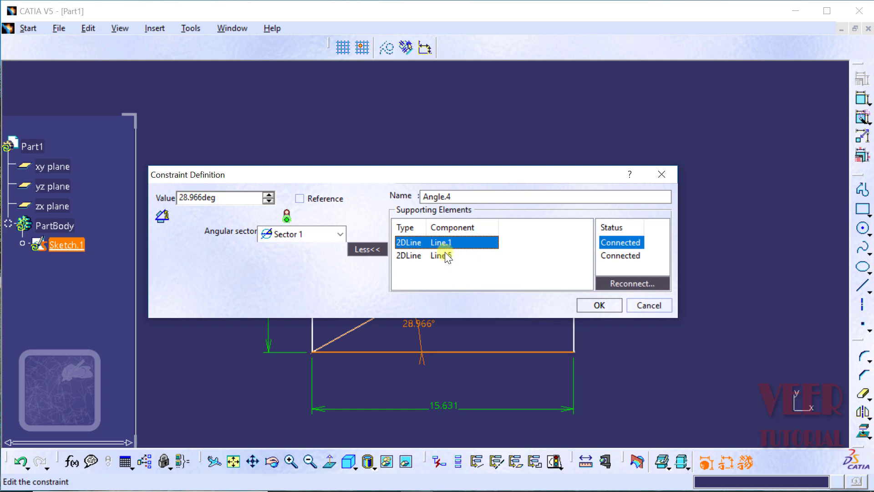
click(444, 253)
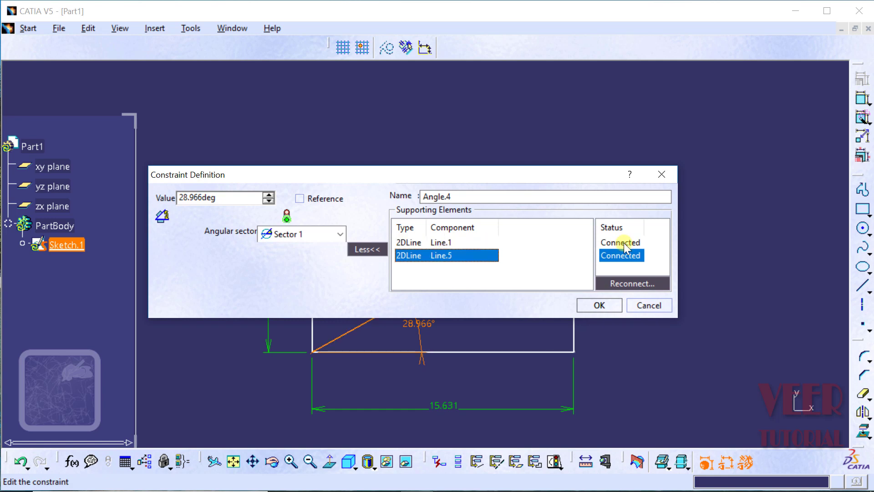
double_click(462, 196)
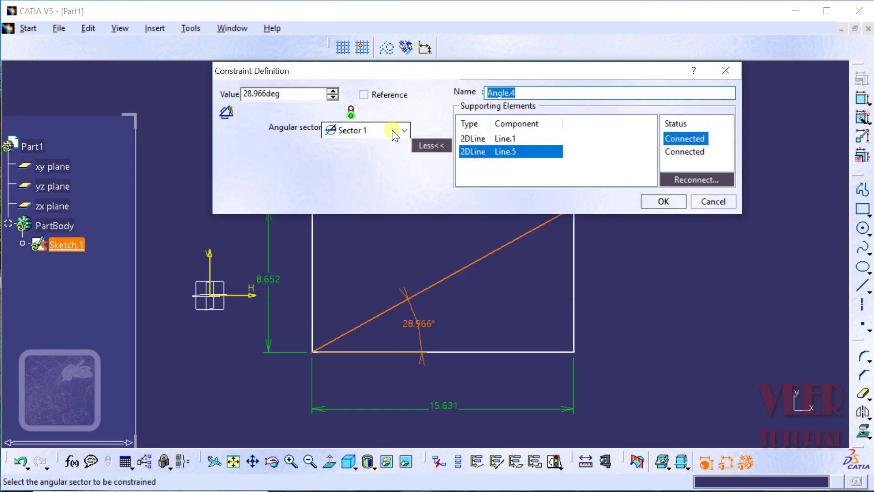
Try Sector 2, Sector 3 and Sector 4 as the angle constraint's angular sector, and return it to Sector 1.
click(404, 130)
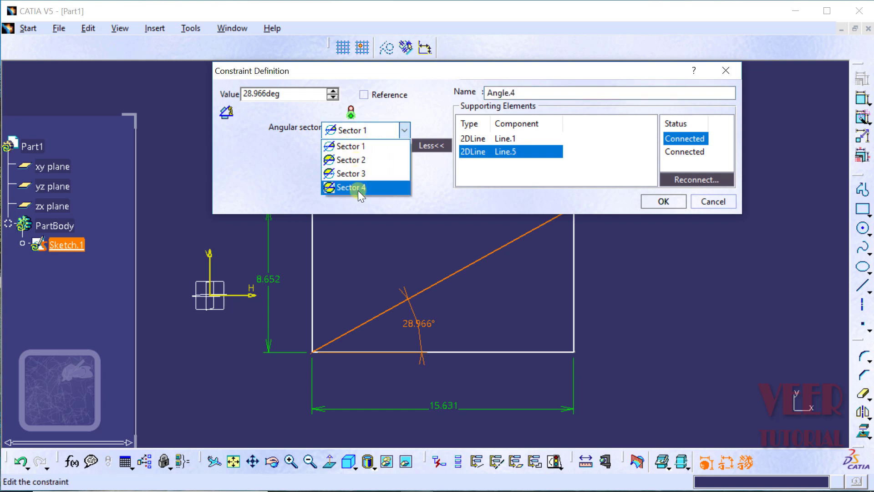
click(339, 160)
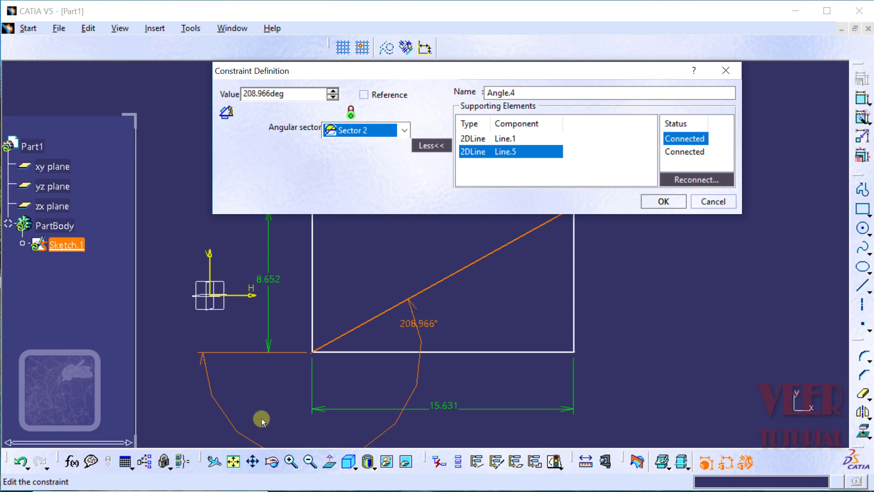
scroll(385, 132, down, 1)
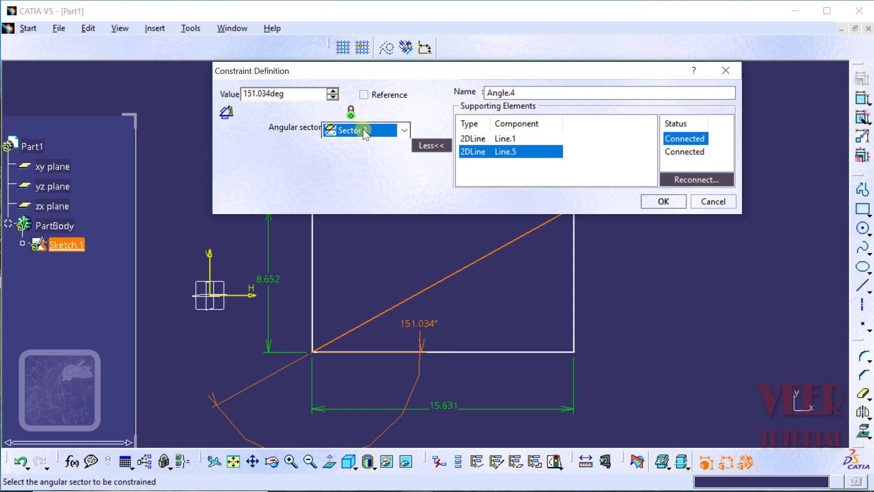
click(362, 128)
click(355, 173)
click(373, 128)
click(371, 185)
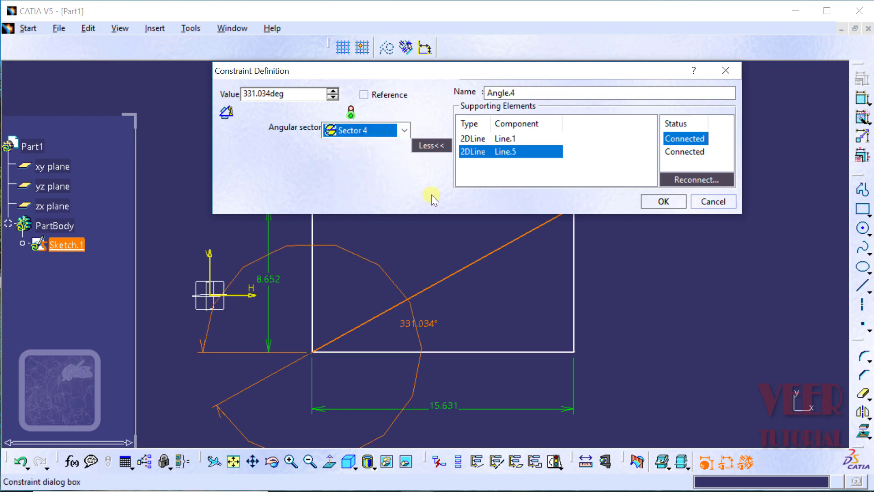
click(357, 127)
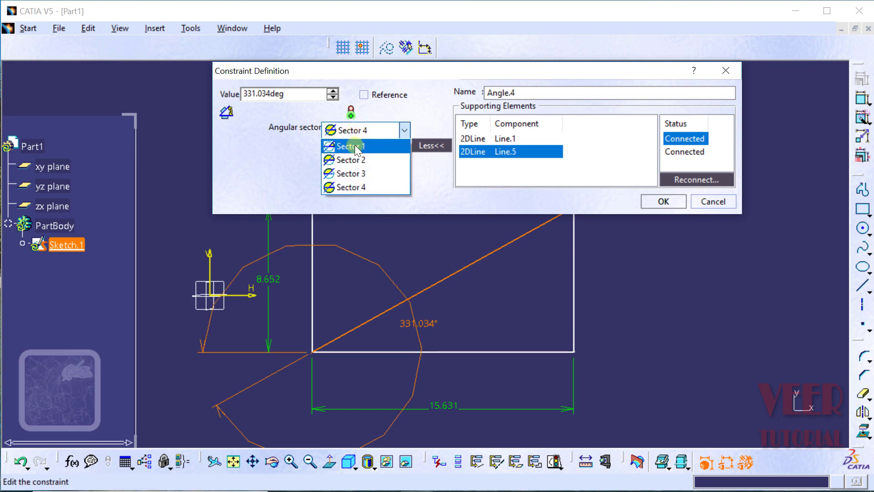
click(352, 146)
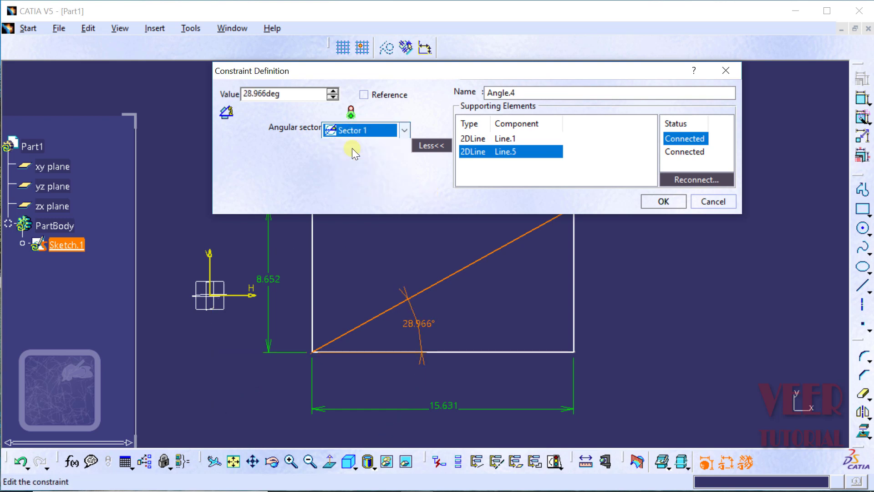
click(662, 201)
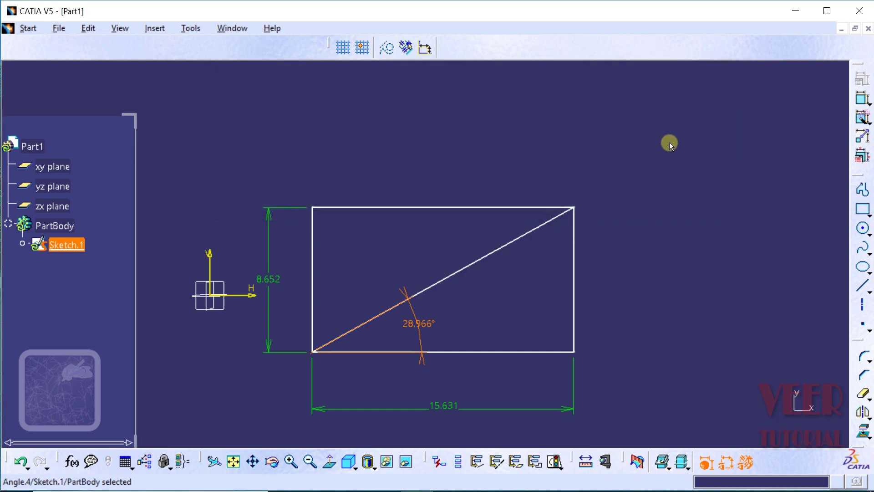
Delete the whole rectangle together with its diagonal line and all dimensions from the sketch.
drag(669, 142, 314, 371)
drag(247, 405, 263, 422)
key(Delete)
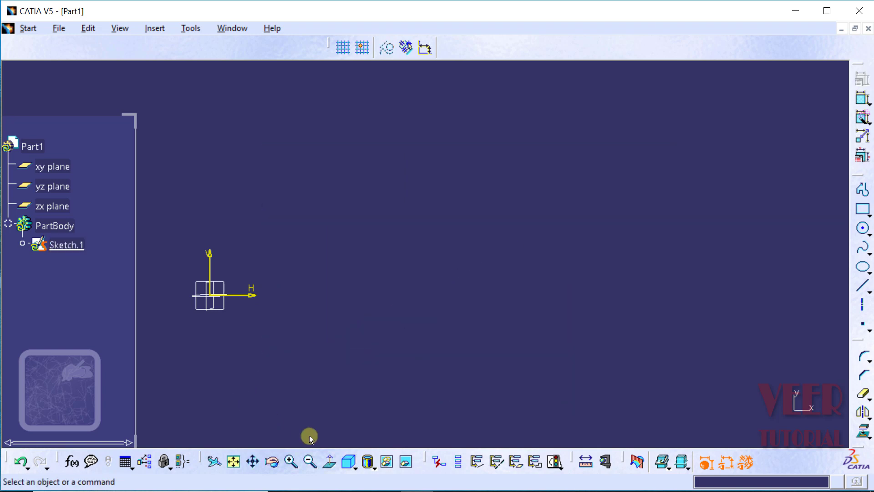
Sketch a circle about 8.7 mm in diameter to the upper right of the sketch origin.
click(867, 233)
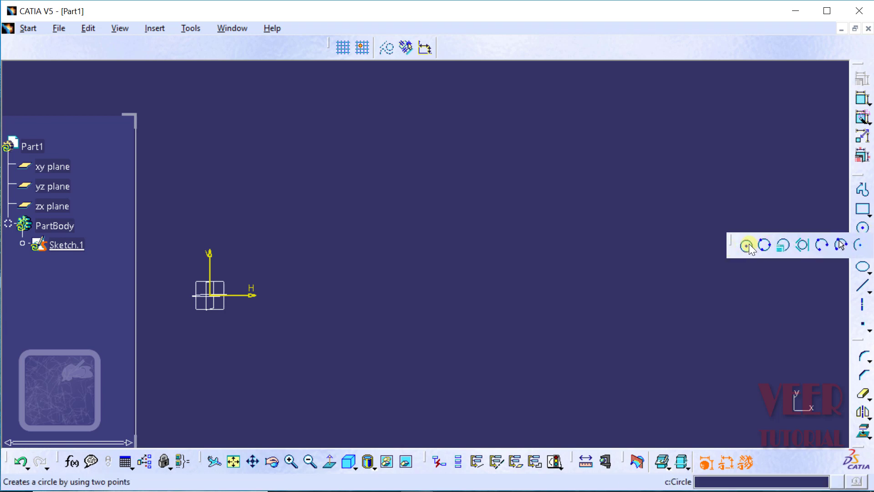
click(746, 245)
click(417, 239)
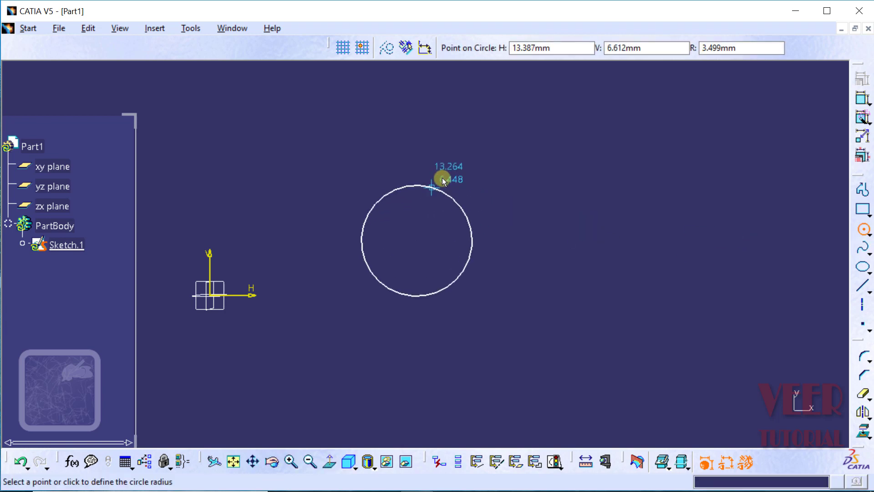
click(446, 171)
click(654, 196)
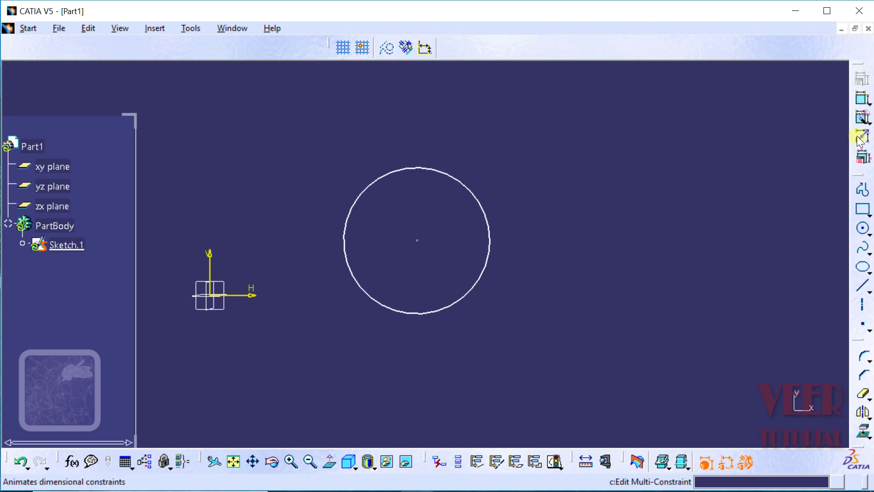
Dimension the circle's diameter, placing the dimension outside the circle at its upper right.
click(862, 99)
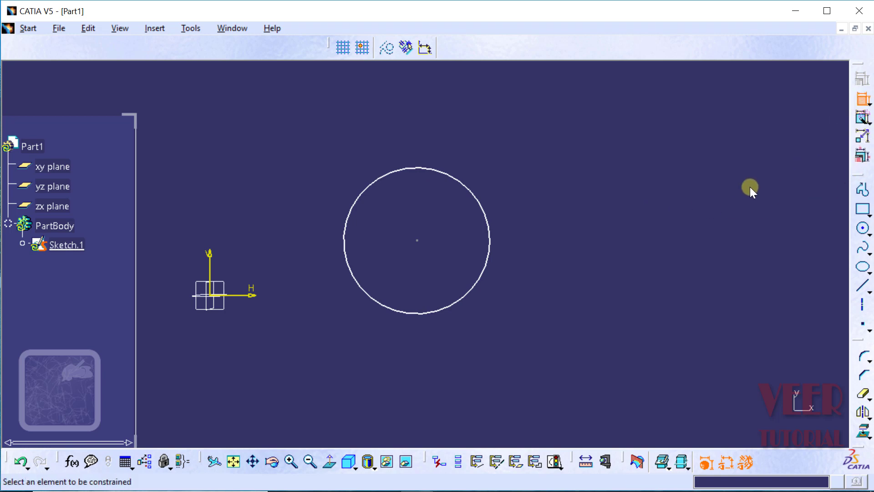
click(470, 188)
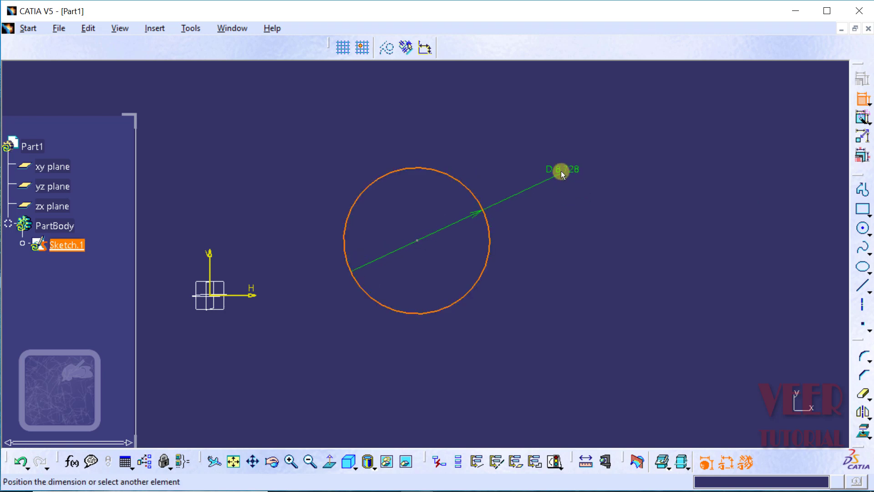
click(559, 170)
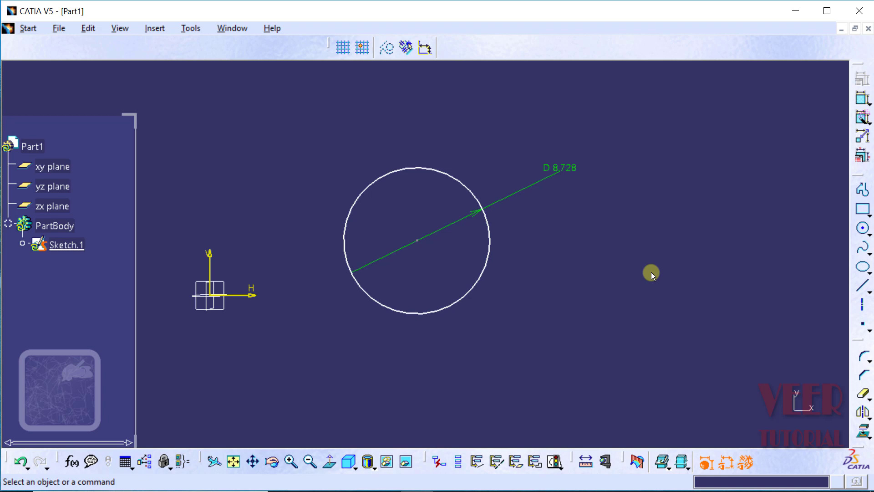
Keep the circle's size constraint as a Diameter dimension and set its value to 10 mm.
click(564, 171)
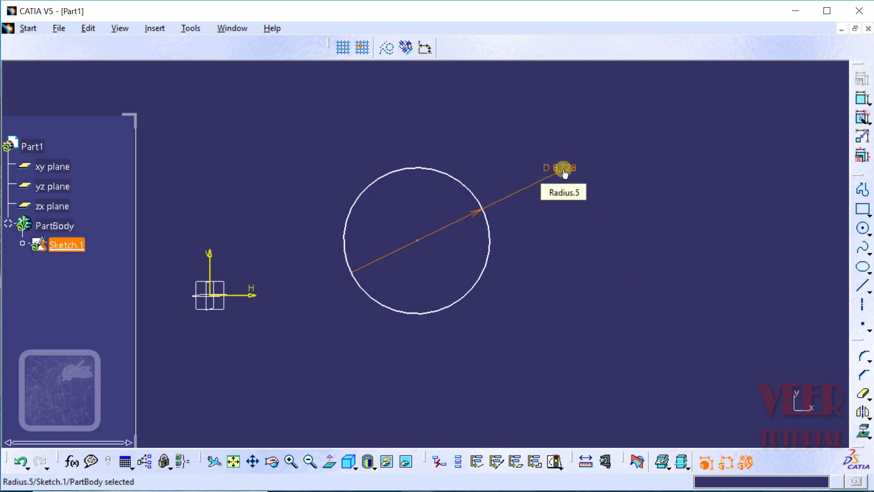
double_click(564, 170)
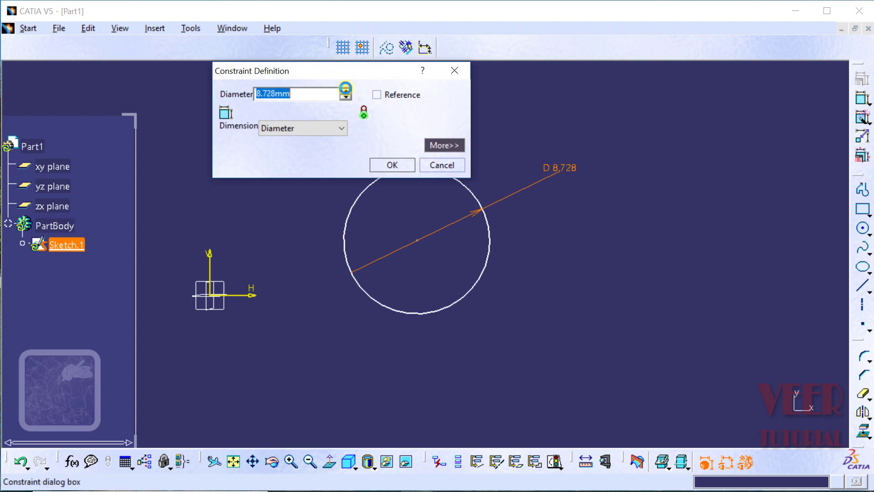
drag(337, 70, 558, 191)
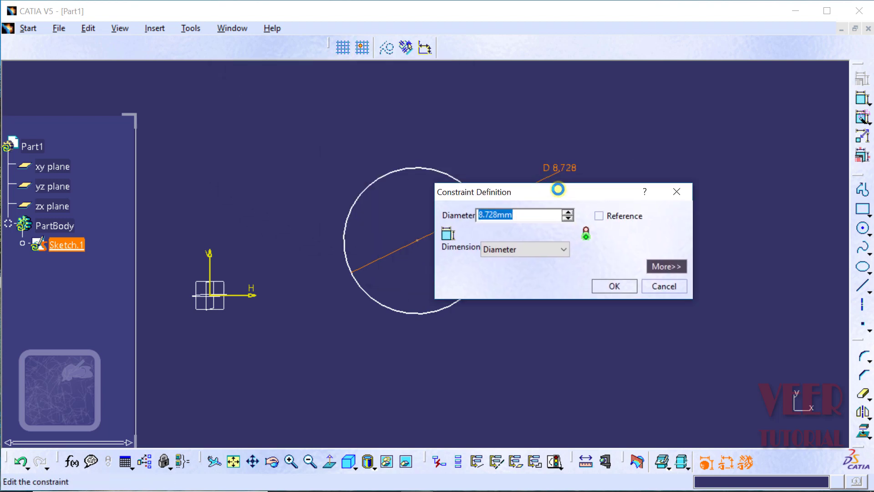
click(512, 250)
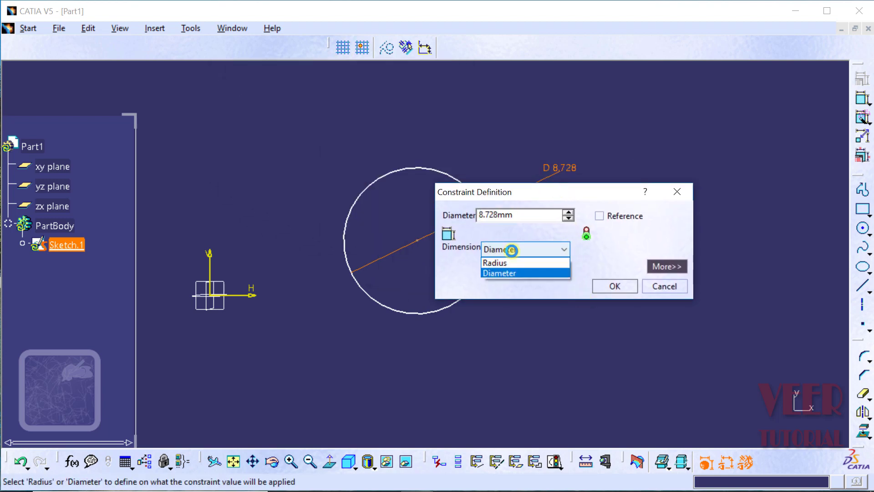
click(504, 274)
double_click(485, 217)
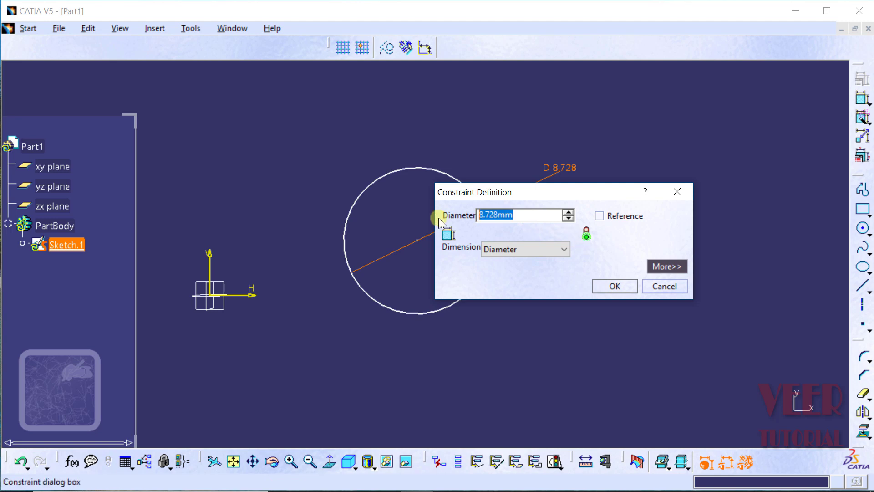
text(10)
key(Return)
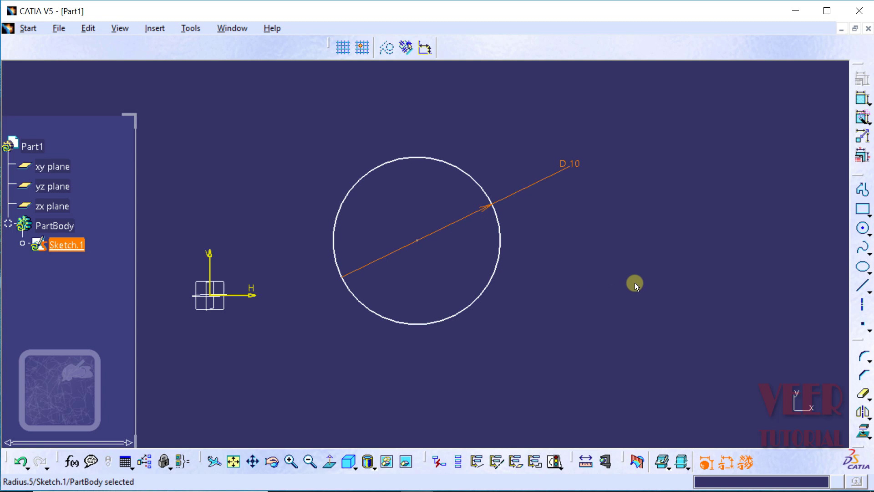
Sketch a second, smaller circle to the lower right of the first circle, clear of it.
click(869, 233)
click(746, 244)
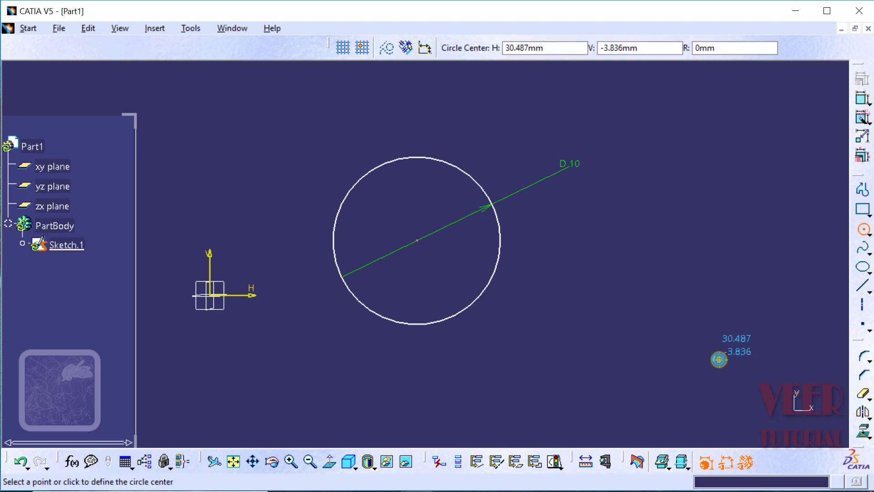
click(715, 353)
click(756, 319)
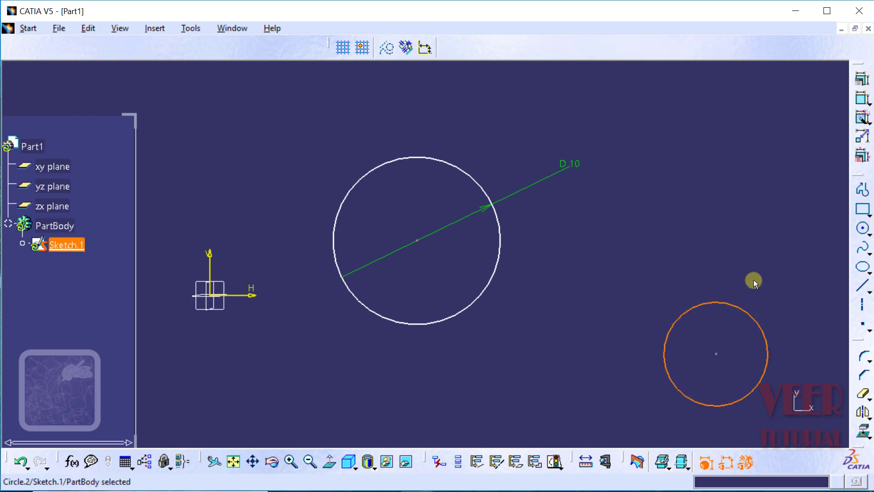
click(253, 461)
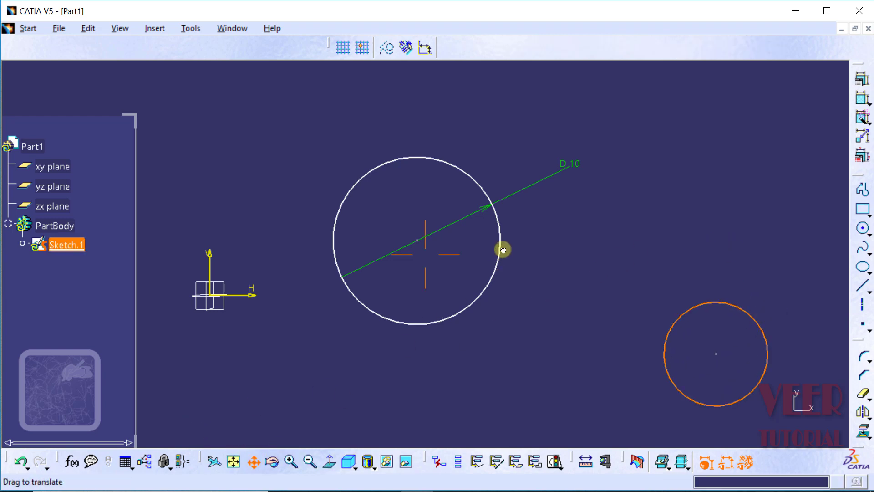
drag(504, 247, 383, 206)
click(734, 204)
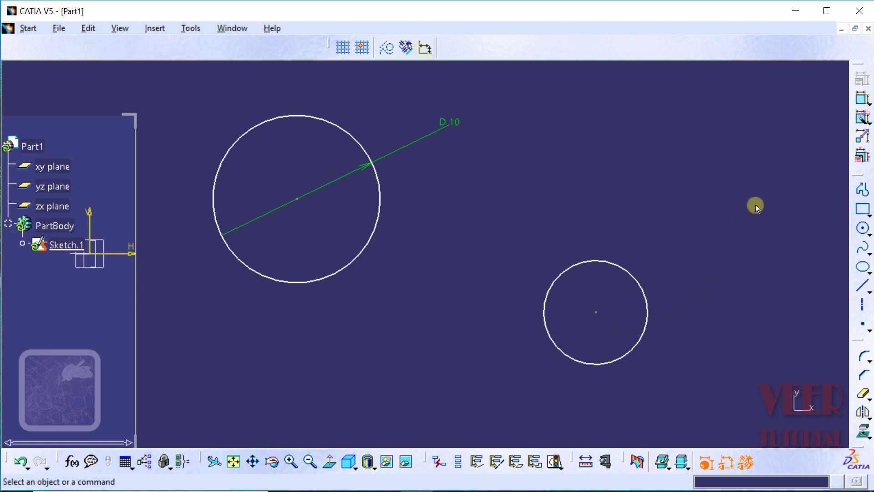
Try an aligned distance dimension between the two circle centres, placed below the circles, and undo it.
click(864, 99)
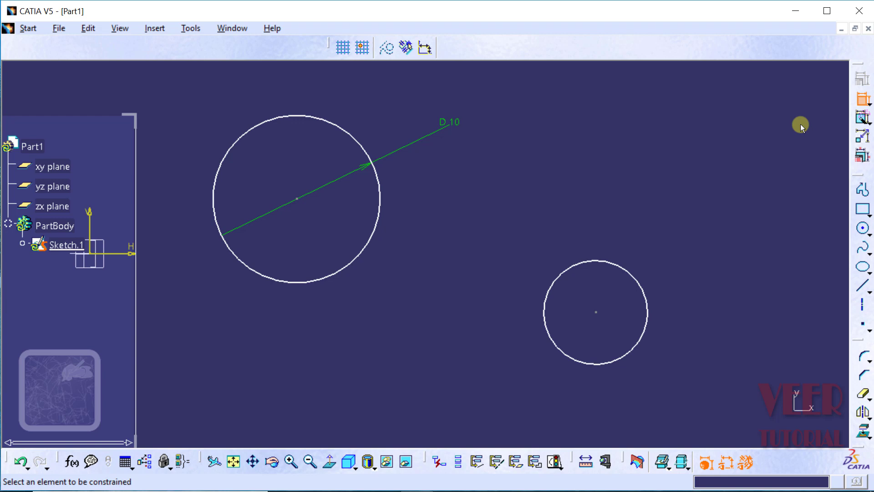
click(602, 310)
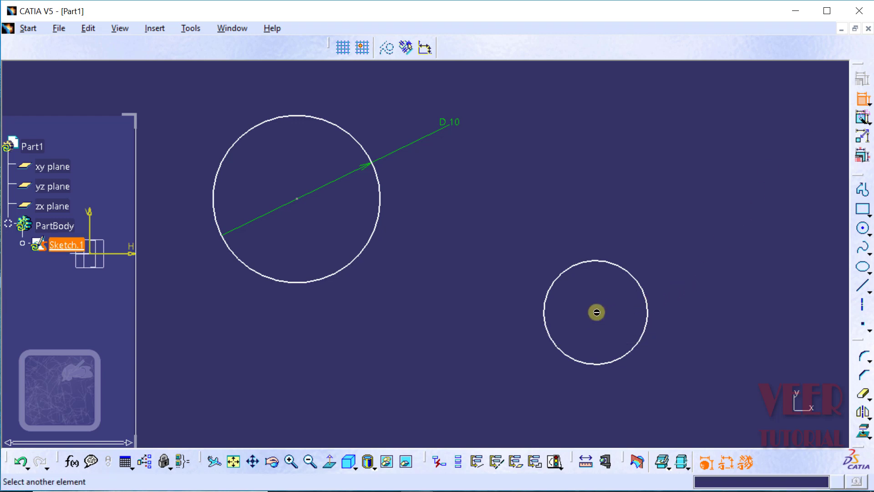
click(298, 200)
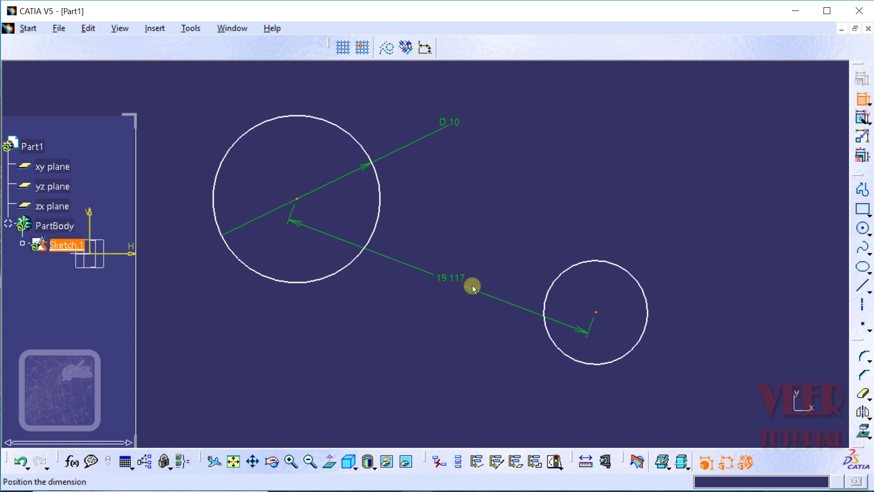
click(396, 353)
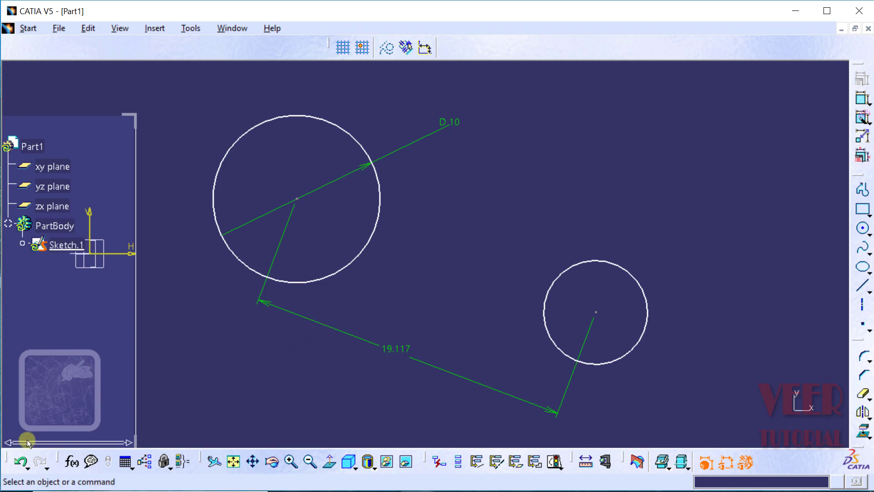
click(20, 463)
click(20, 462)
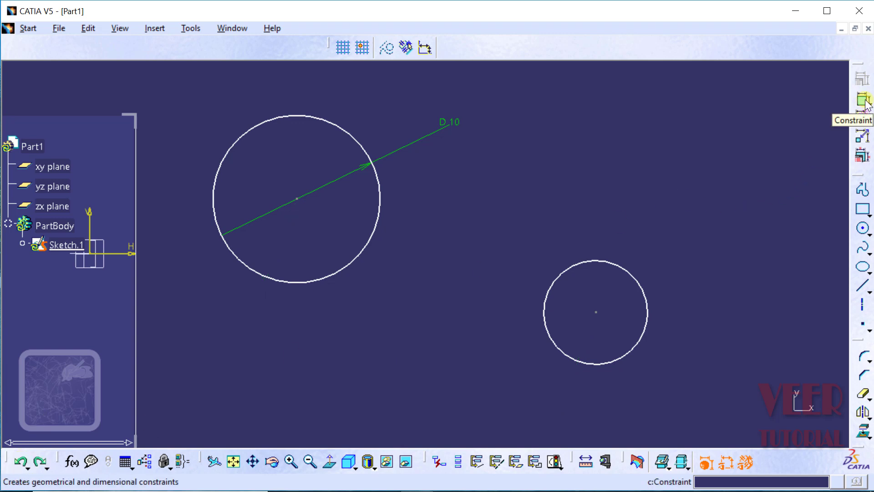
Dimension the distance between the two circle centres with Horizontal Measure Direction, placing it below both circles.
click(865, 101)
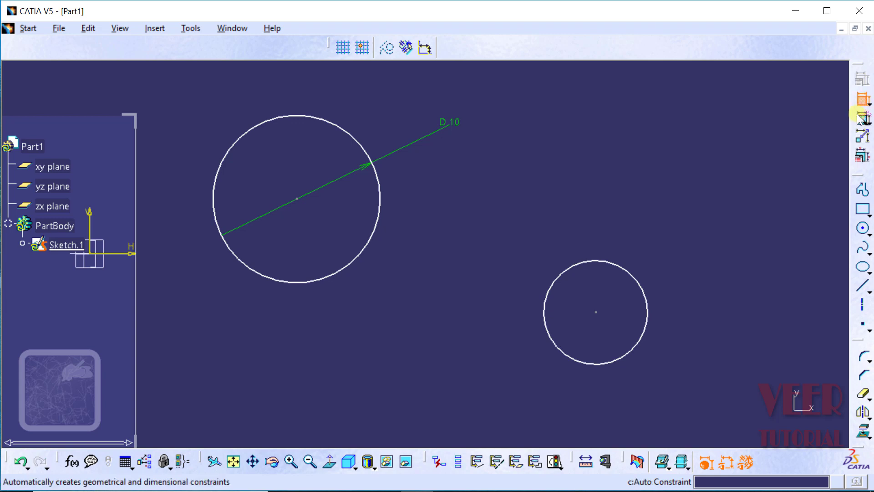
click(297, 198)
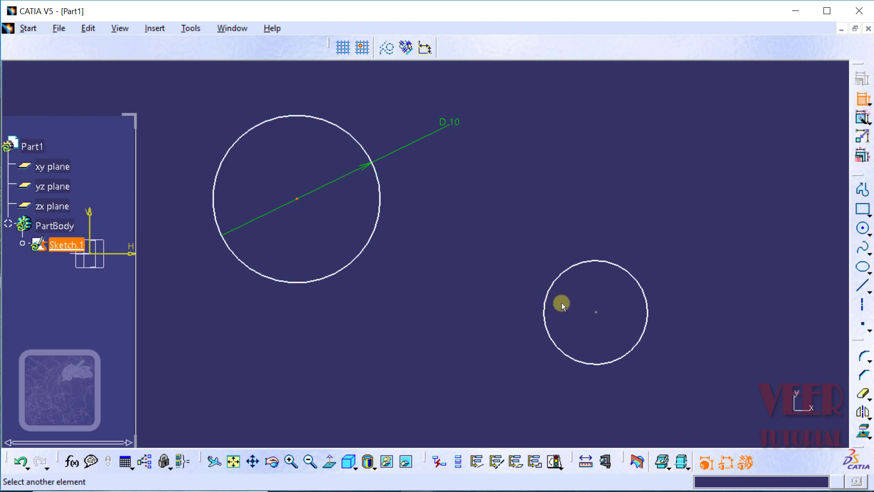
click(595, 313)
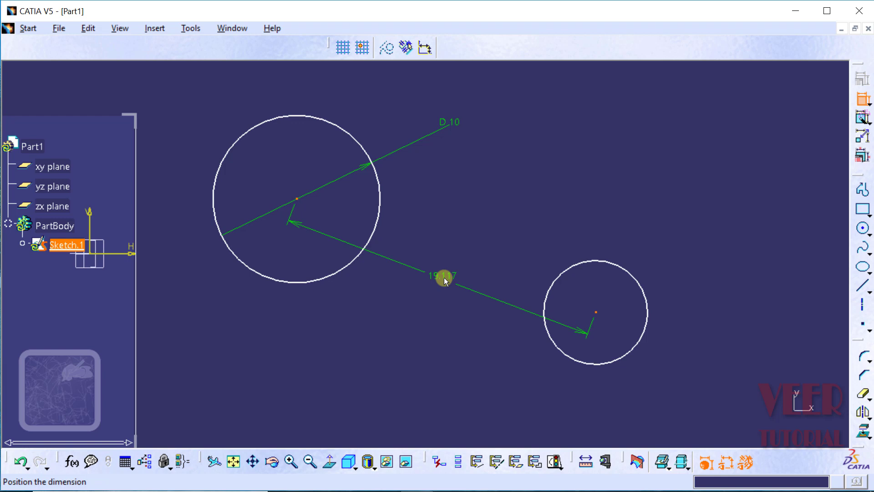
right_click(444, 278)
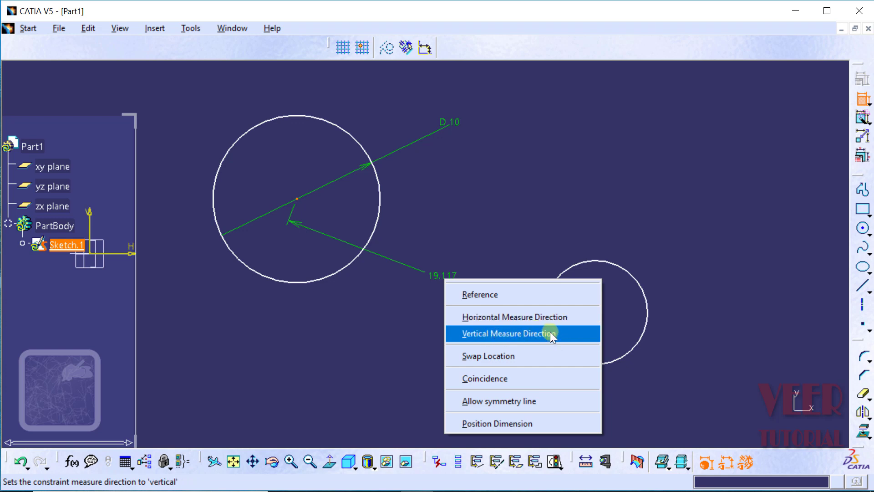
click(519, 317)
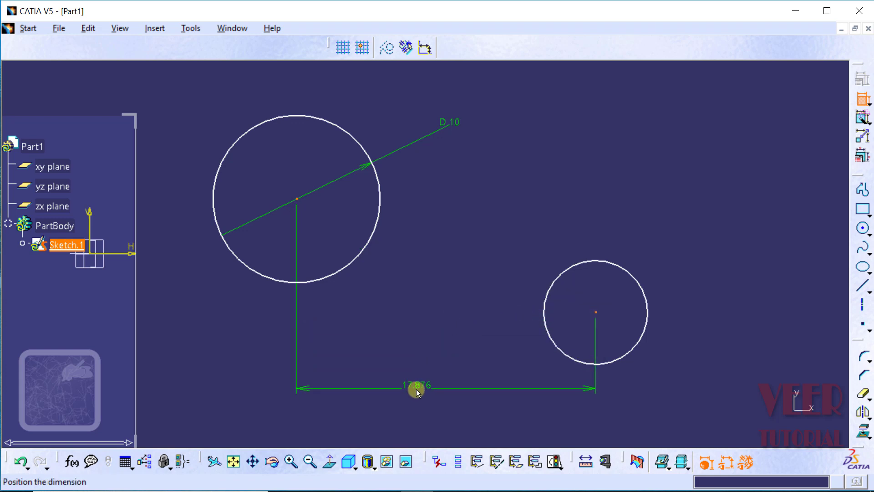
click(416, 388)
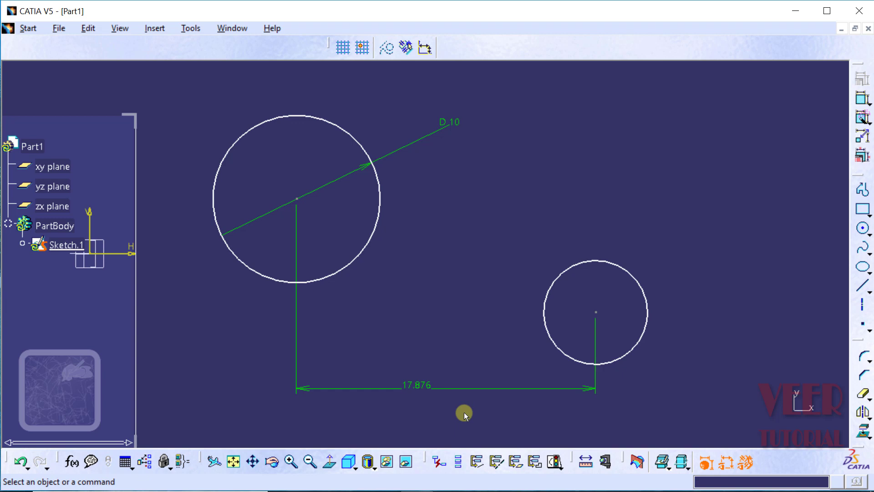
Set the horizontal distance between the two circle centres to 15 mm.
click(419, 386)
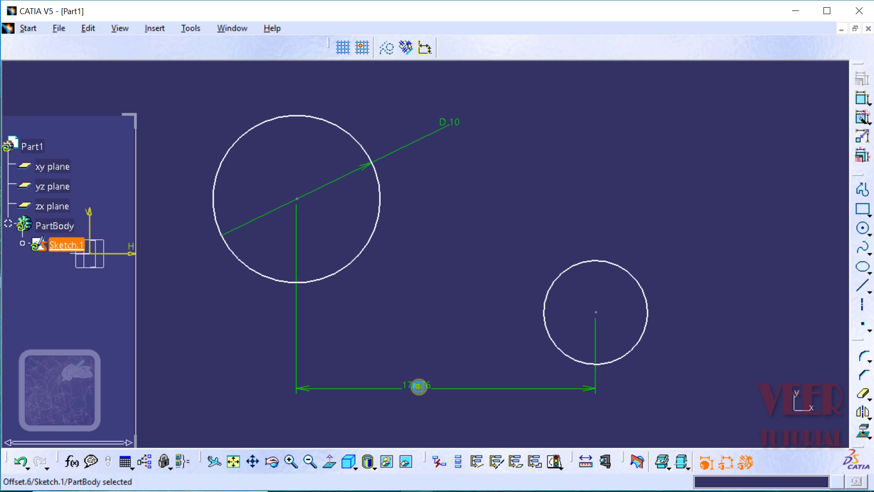
double_click(418, 386)
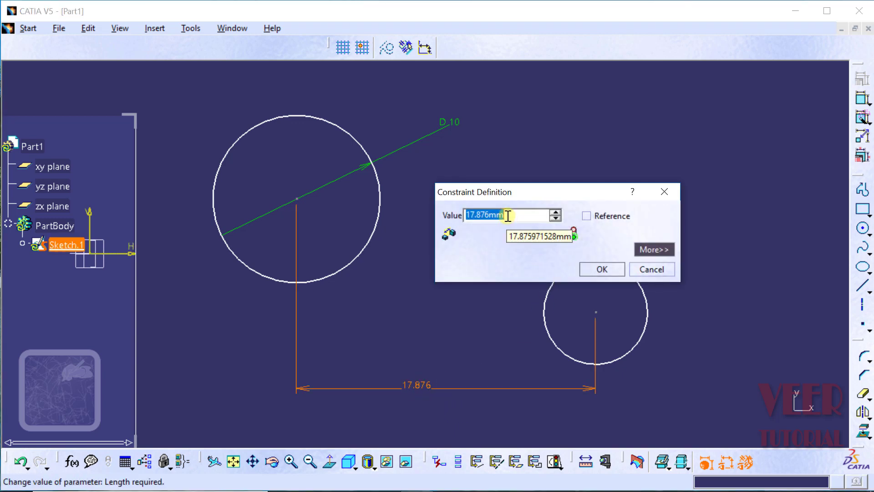
text(15)
key(Return)
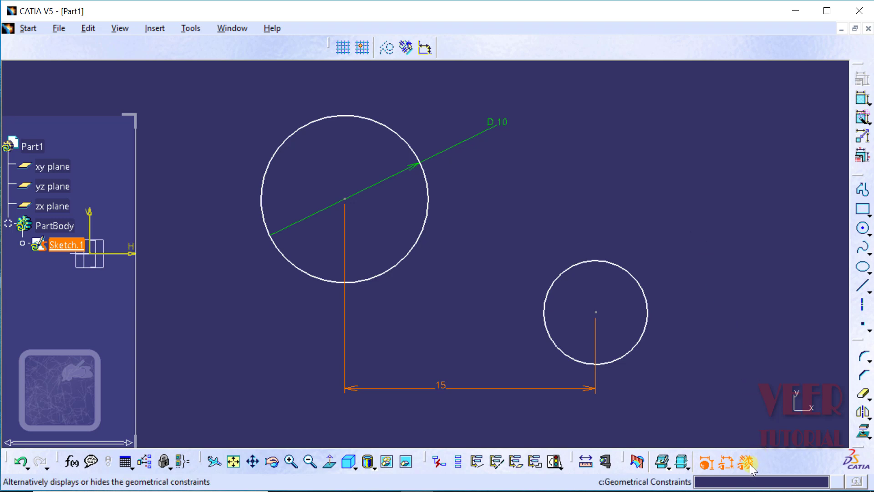
Hide the sketch's dimensional constraints and show them again.
click(724, 463)
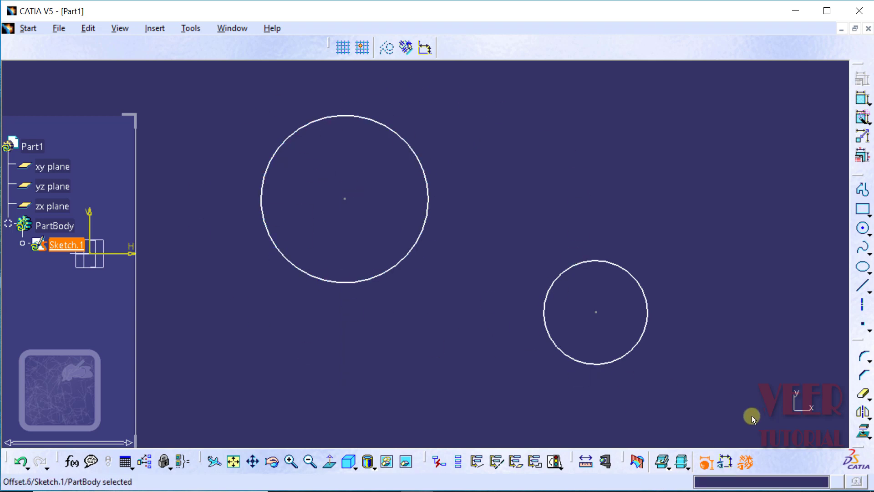
click(723, 460)
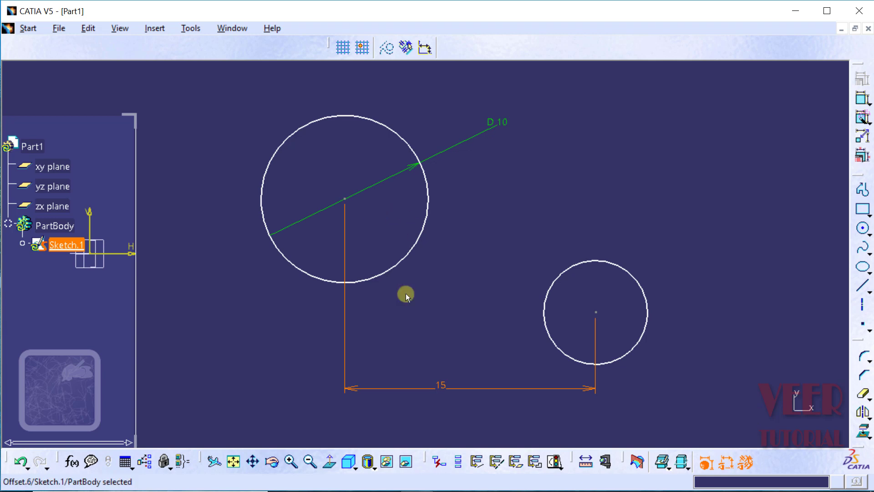